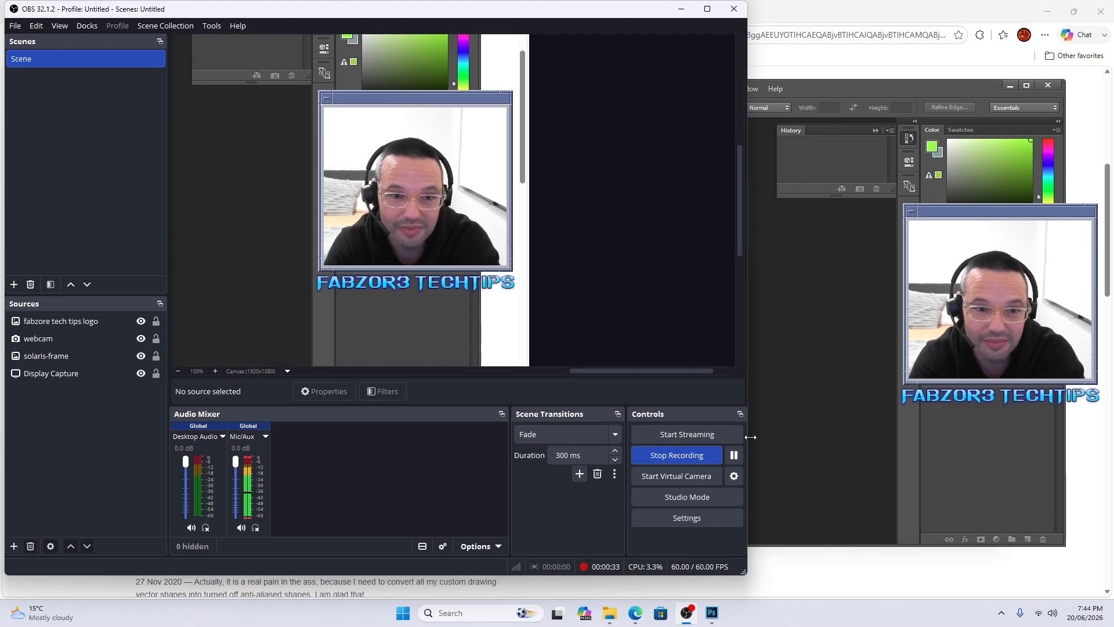
Step: Minimize OBS Studio and Photoshop and clear every window away to show the bare desktop
click(681, 9)
click(1010, 86)
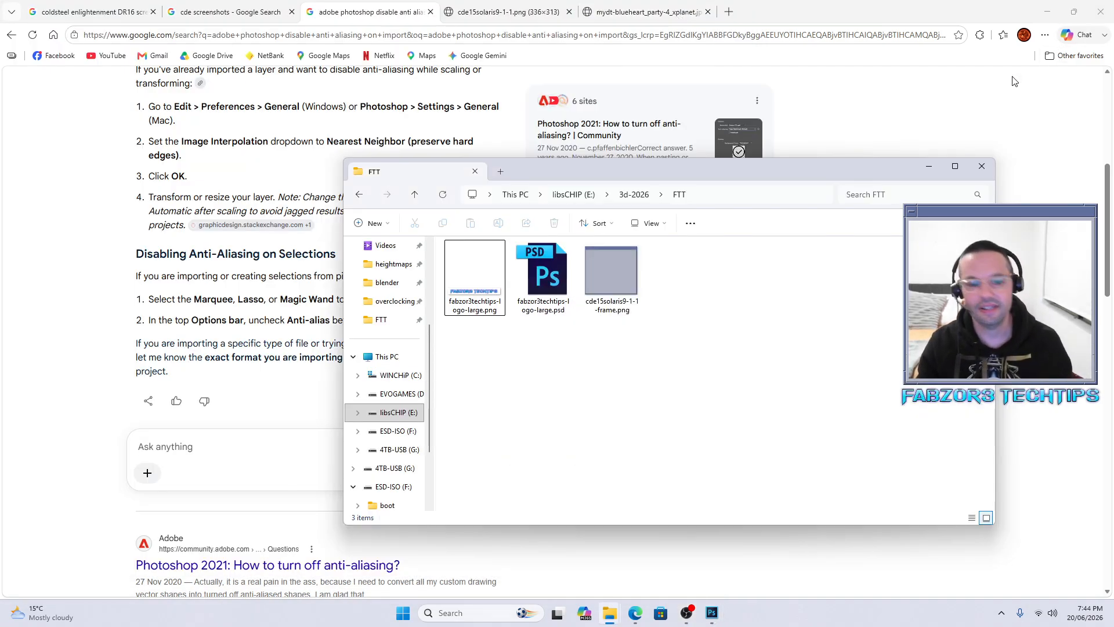
key(super+d)
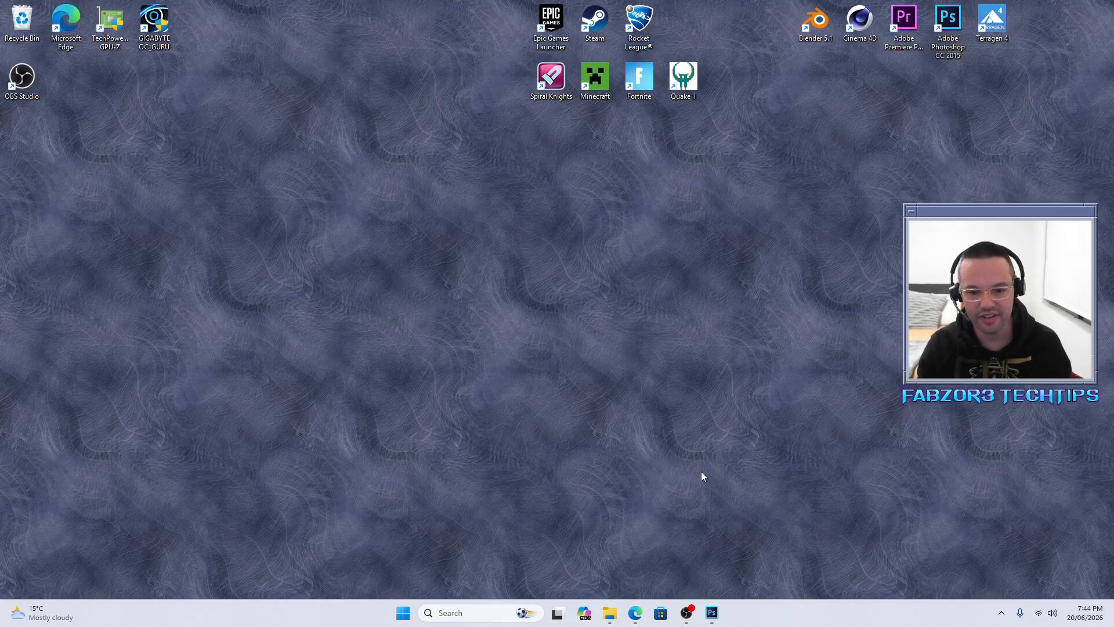
click(636, 620)
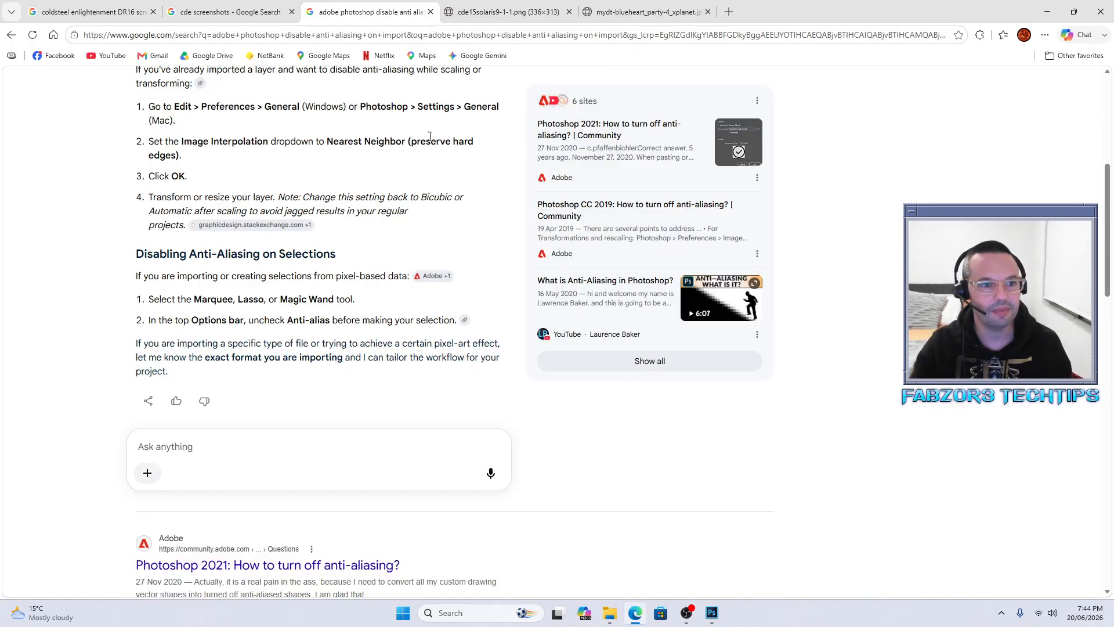
key(super+d)
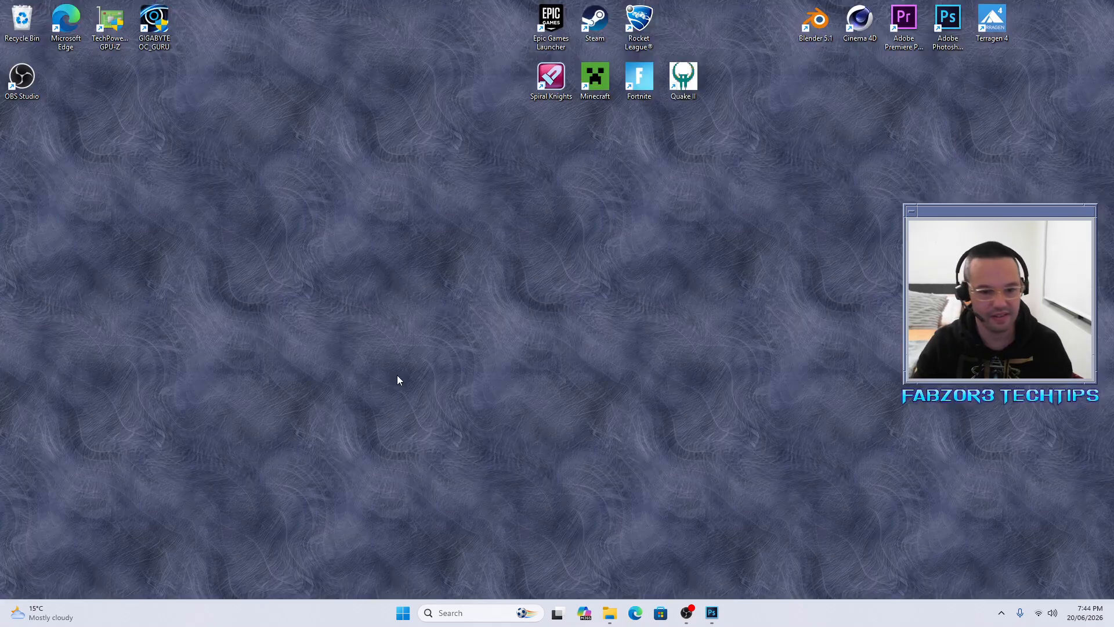
Step: Maximize Edge and search Google for 'download windows 11 microsoft'
click(636, 613)
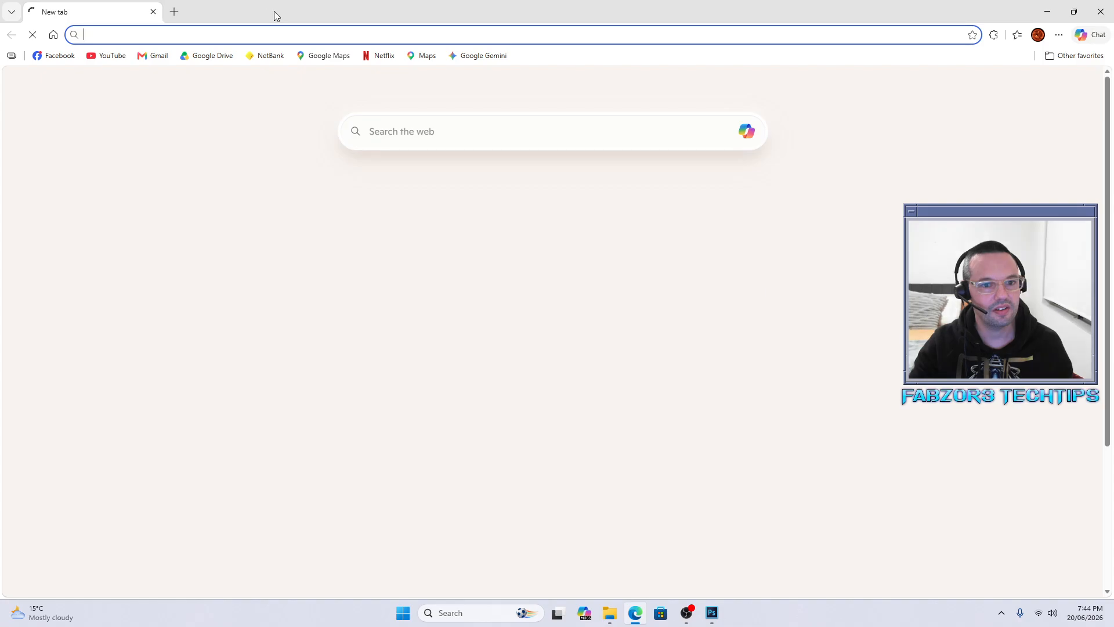
drag(276, 17, 458, 104)
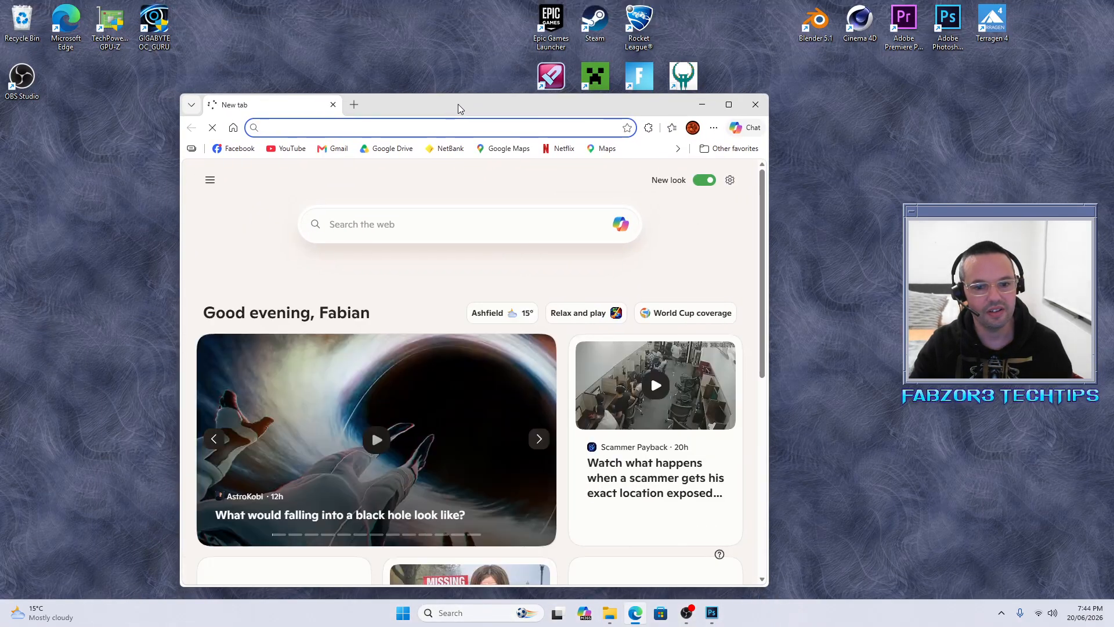
double_click(458, 104)
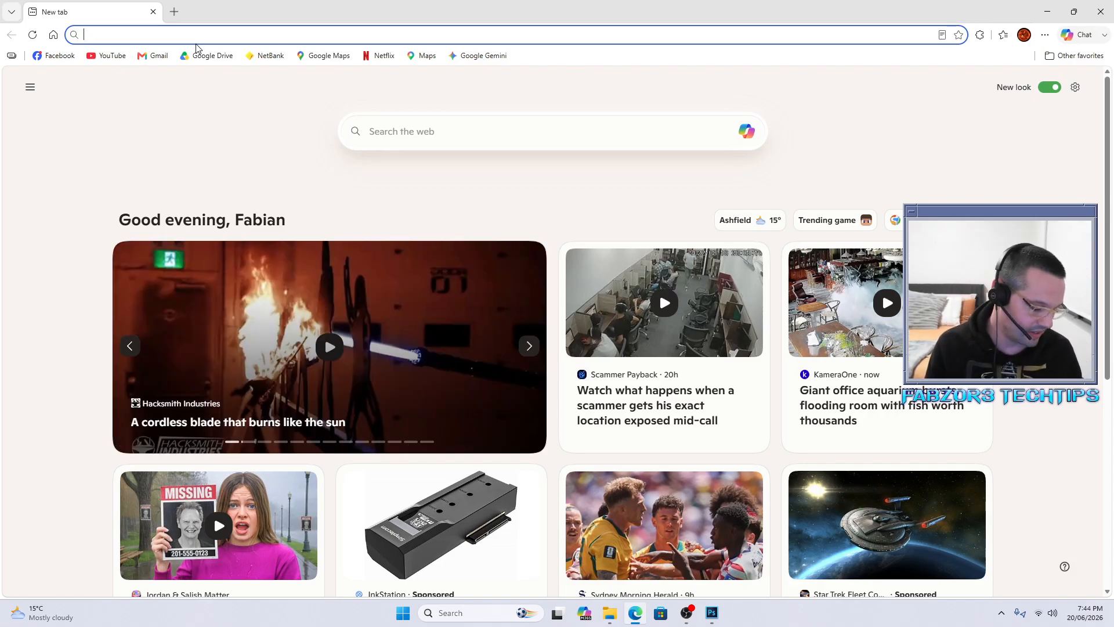
text(dow)
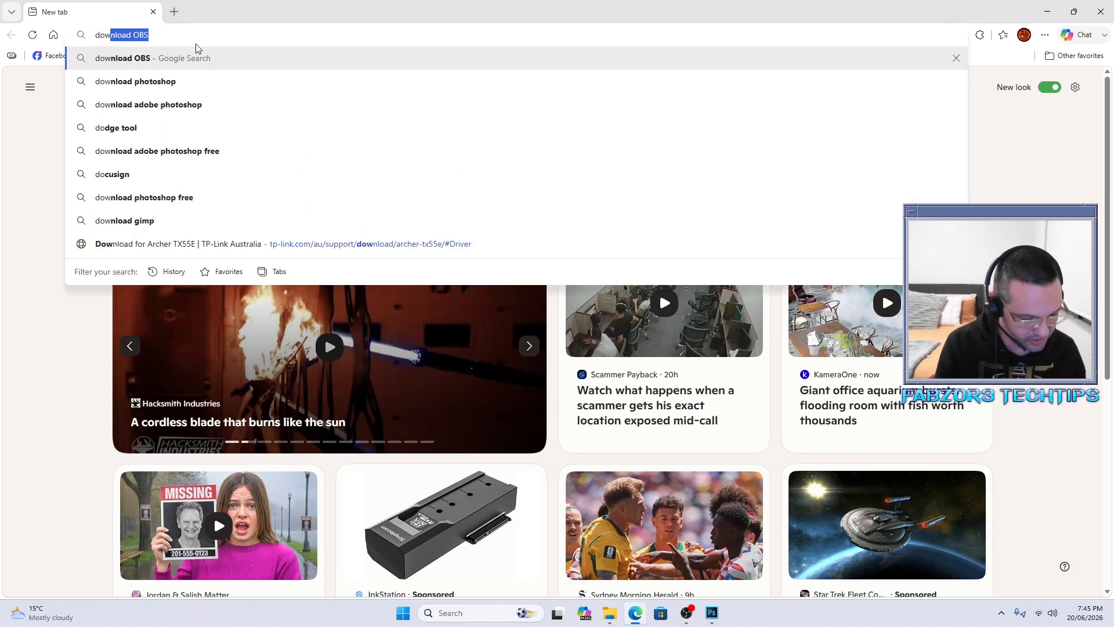
text(nload window)
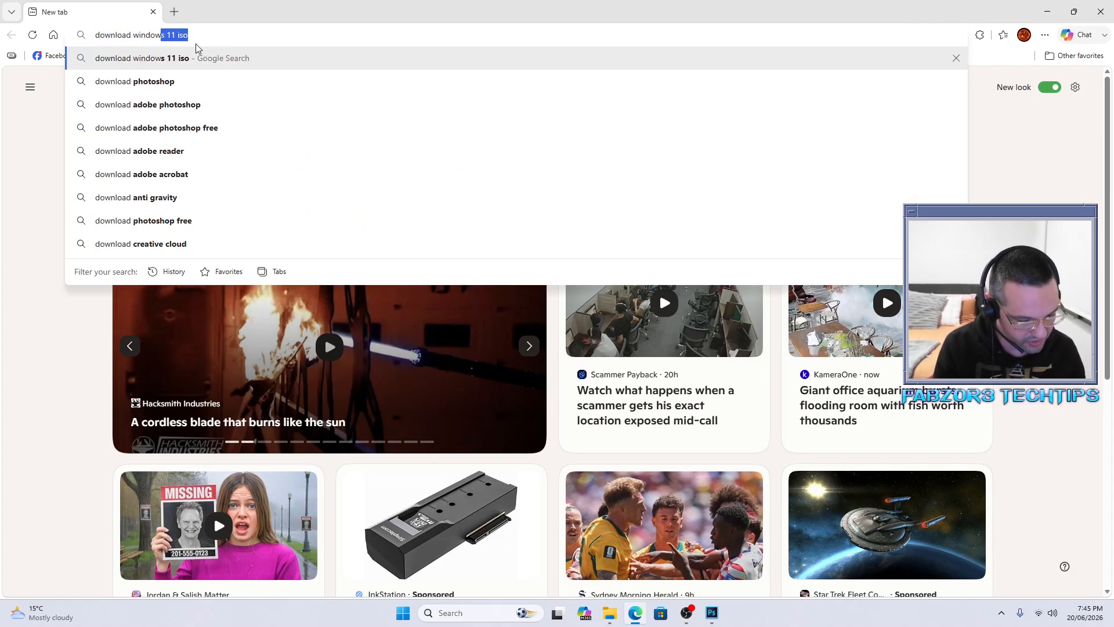
text(s 11 microsoft)
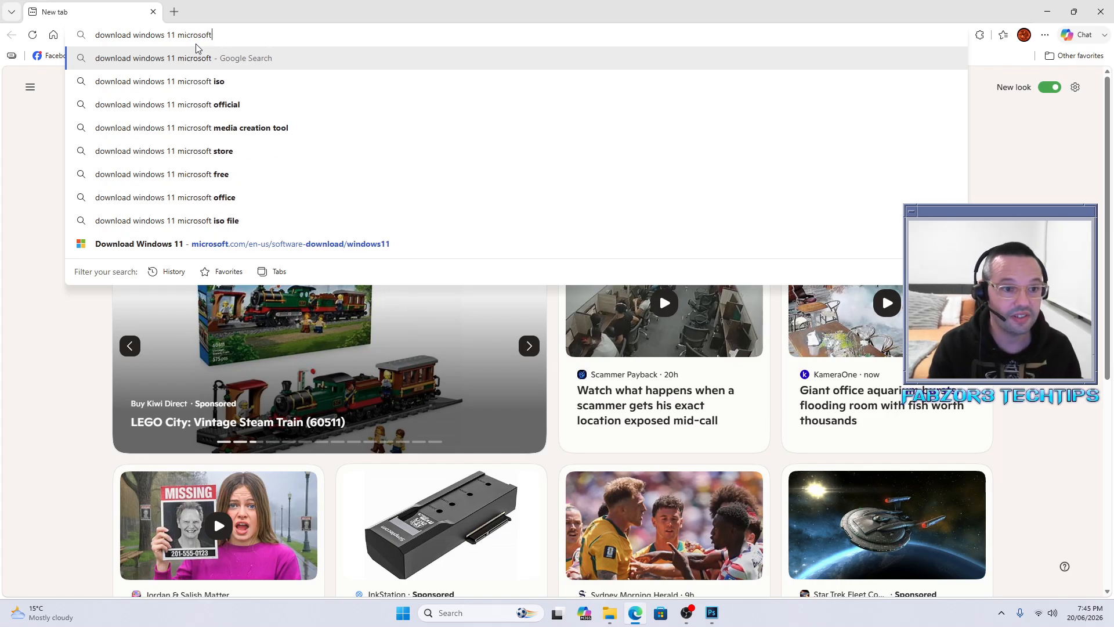
key(Return)
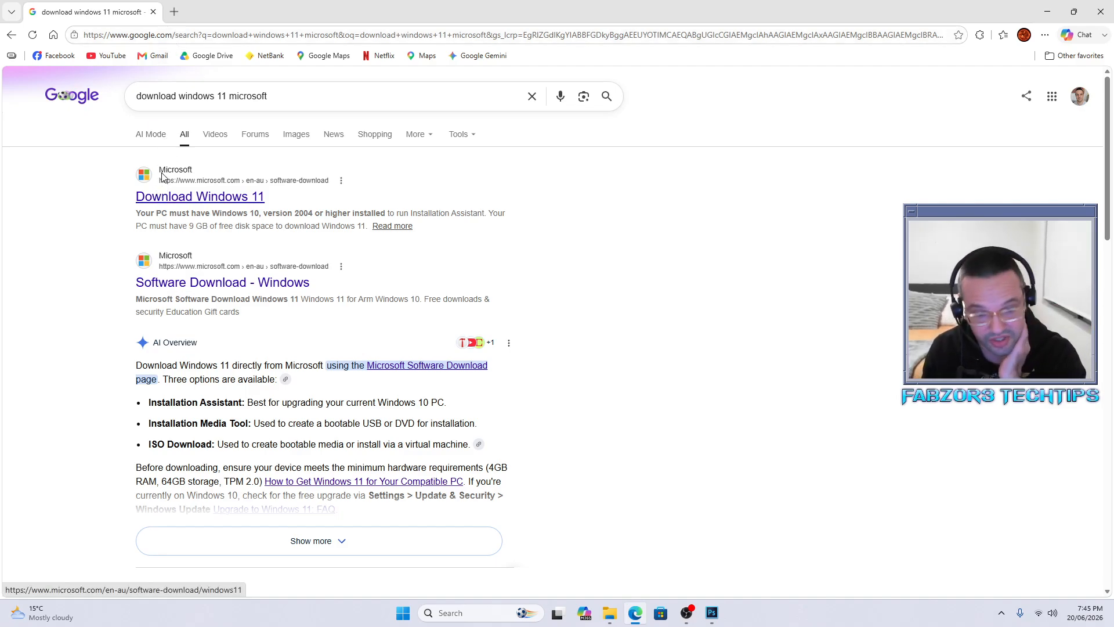
Step: Open Microsoft's Download Windows 11 page and scroll to the Disk Image (ISO) section
click(186, 202)
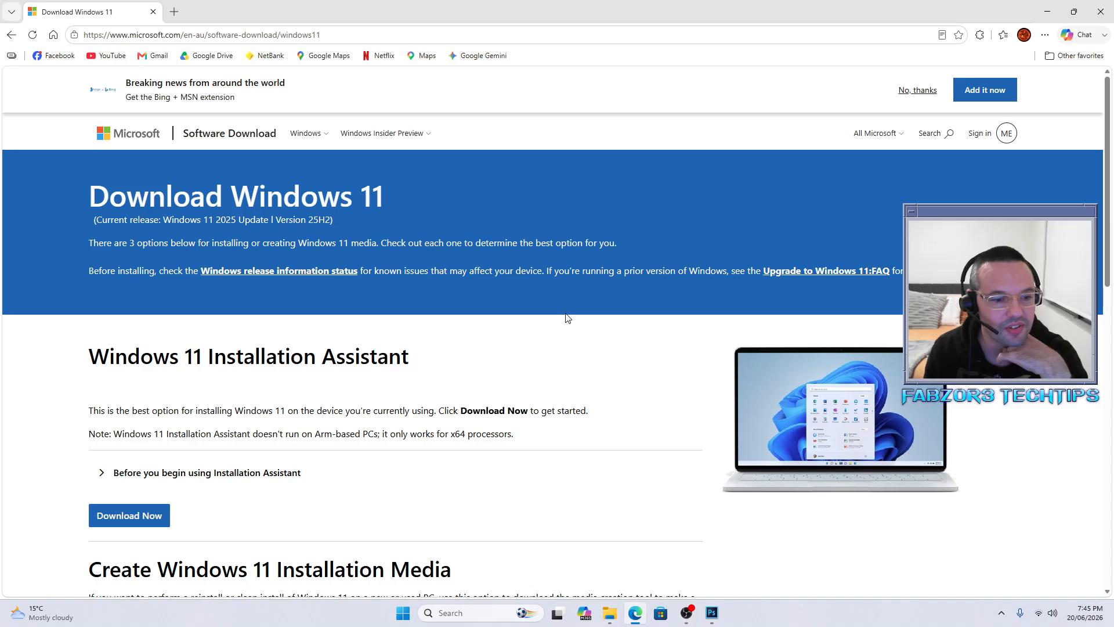
scroll(567, 318, down, 2)
drag(430, 249, 426, 226)
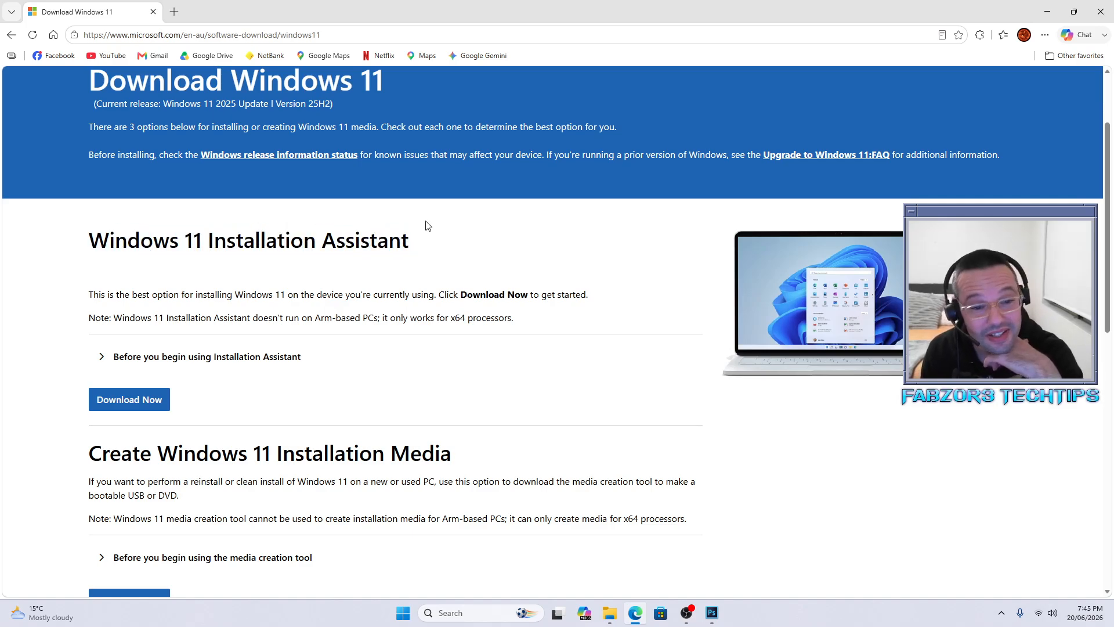
scroll(469, 288, down, 3)
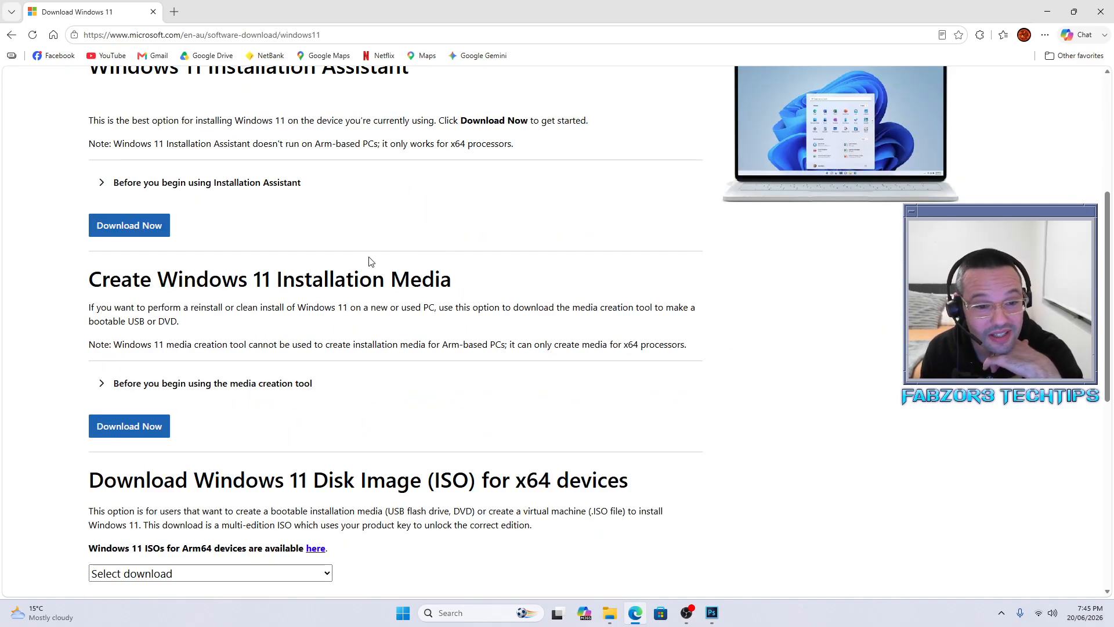
scroll(237, 324, down, 3)
drag(87, 314, 551, 309)
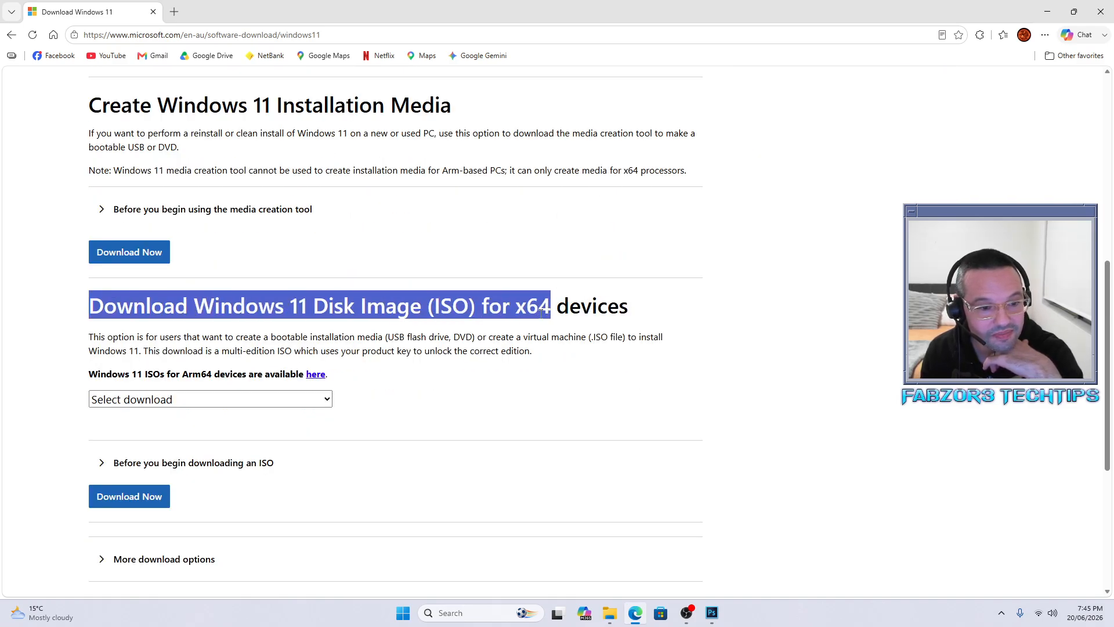
click(191, 369)
double_click(192, 373)
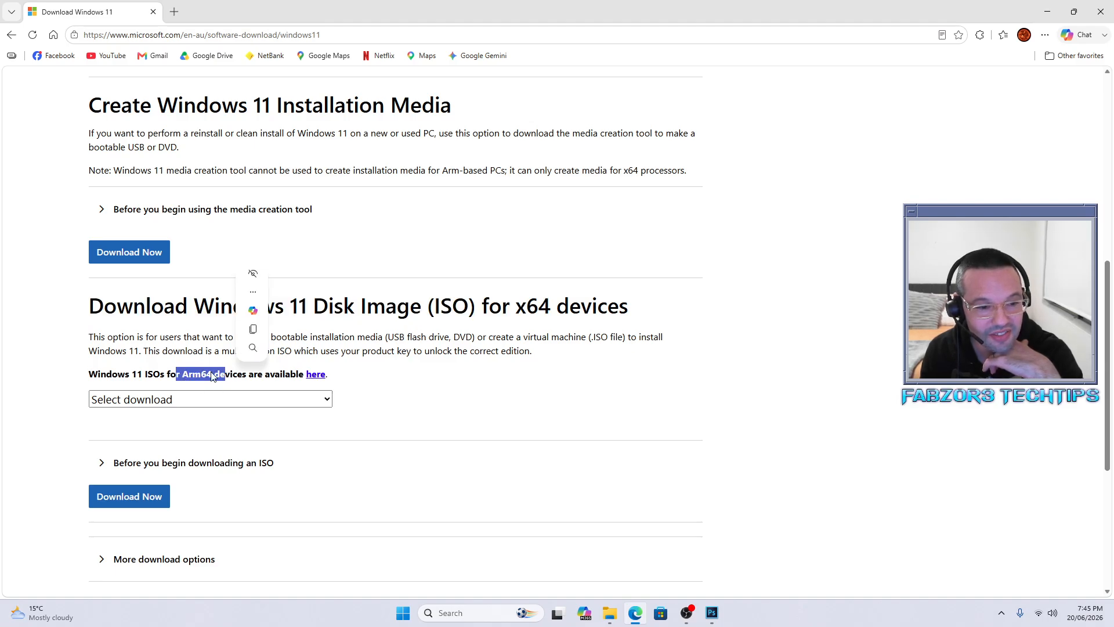
click(188, 360)
Step: Request the Windows 11 multi-edition x64 ISO in English (United States)
click(223, 405)
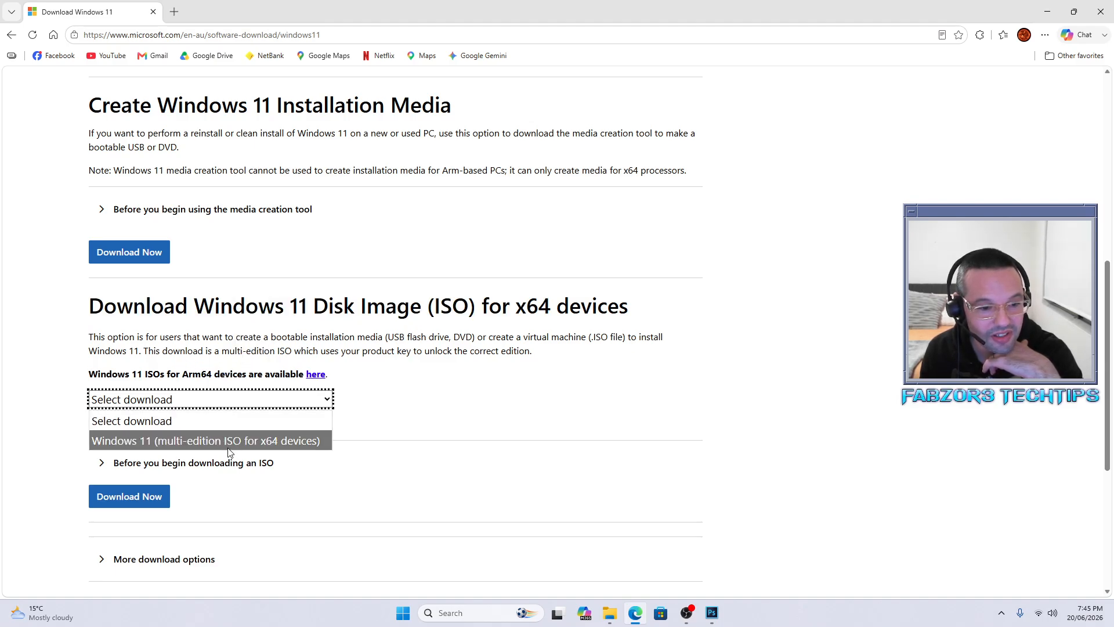
click(266, 447)
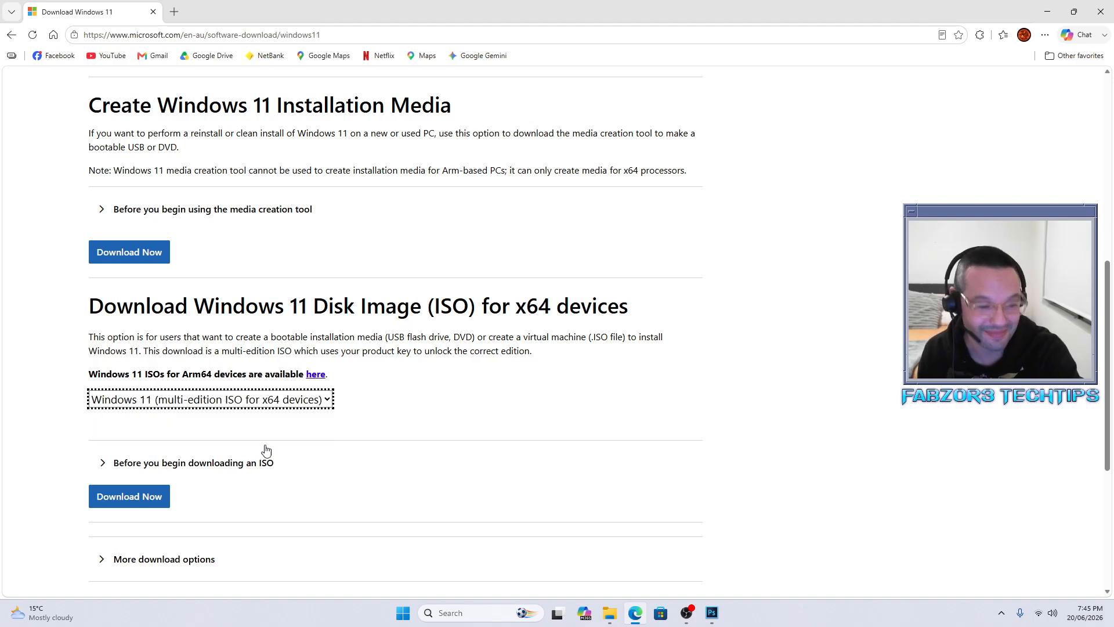
click(132, 497)
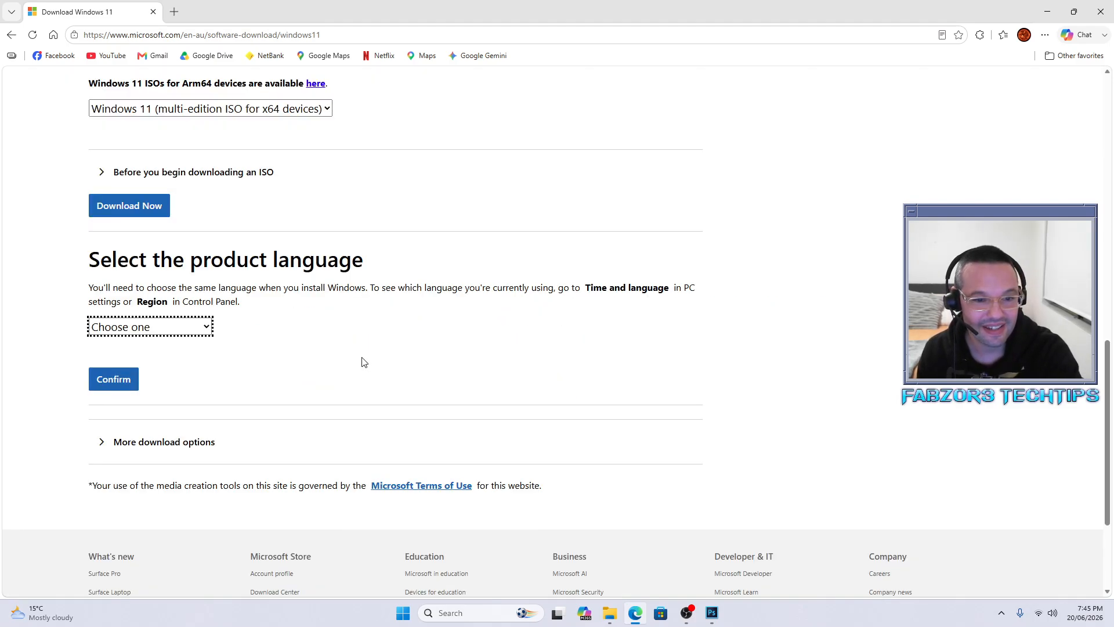
click(176, 333)
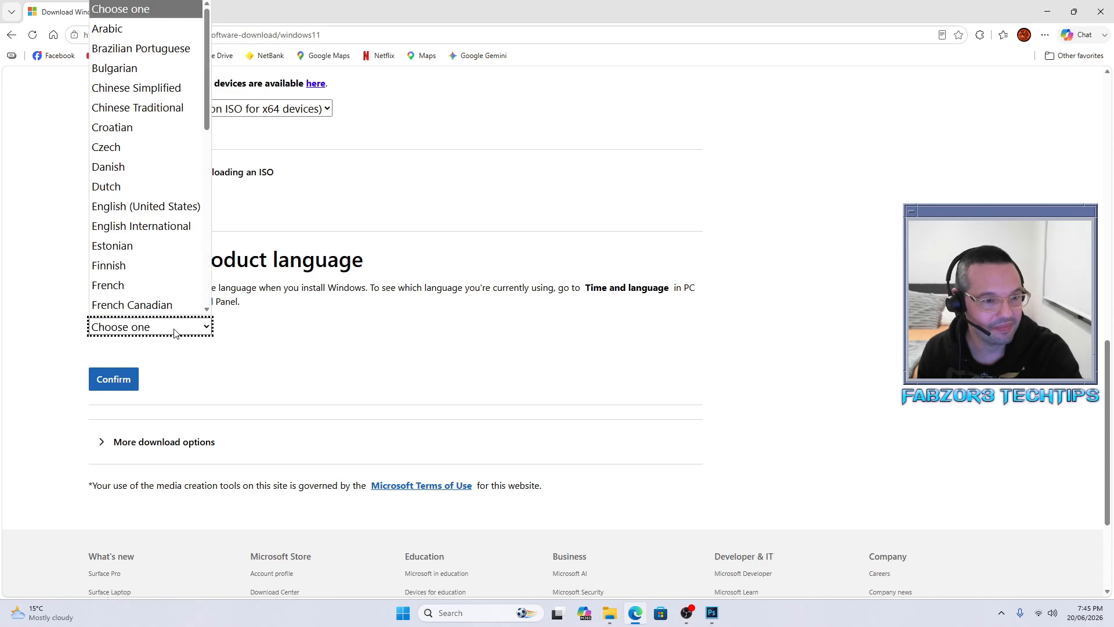
click(184, 214)
click(114, 384)
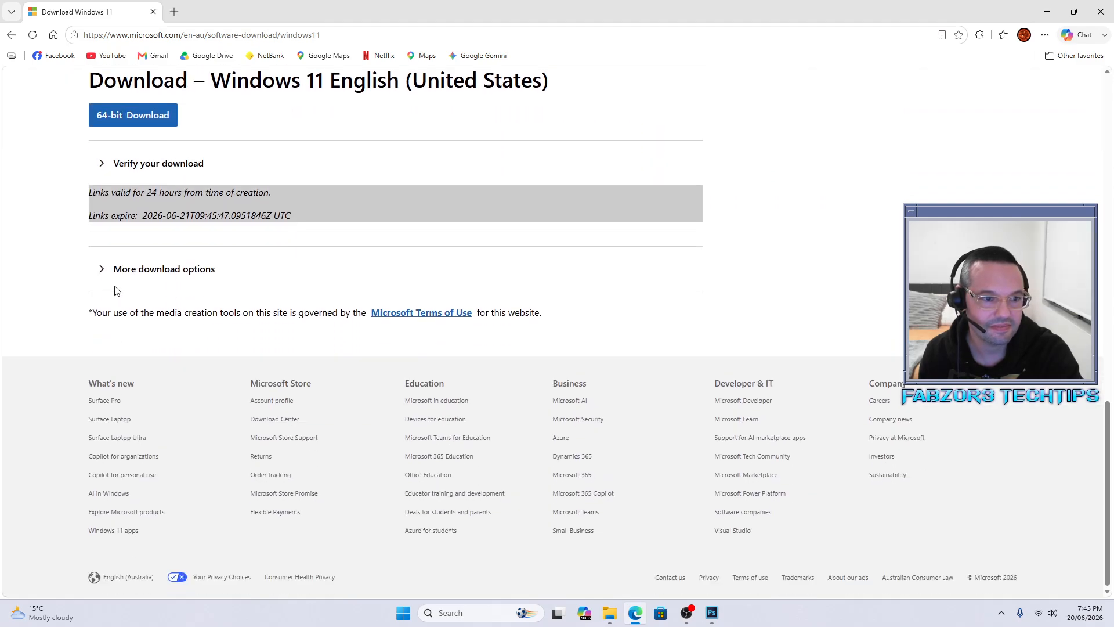
click(125, 272)
click(128, 272)
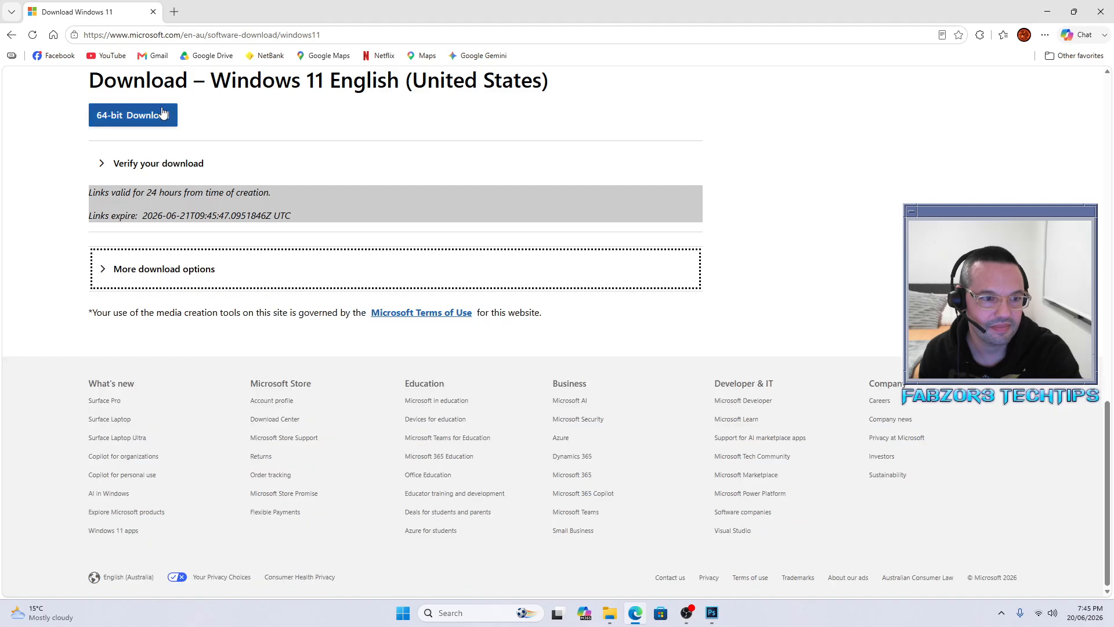
Step: Start downloading the 7.9 GB Win11_25H2_English_x64_v2.iso via the 64-bit Download link
click(138, 119)
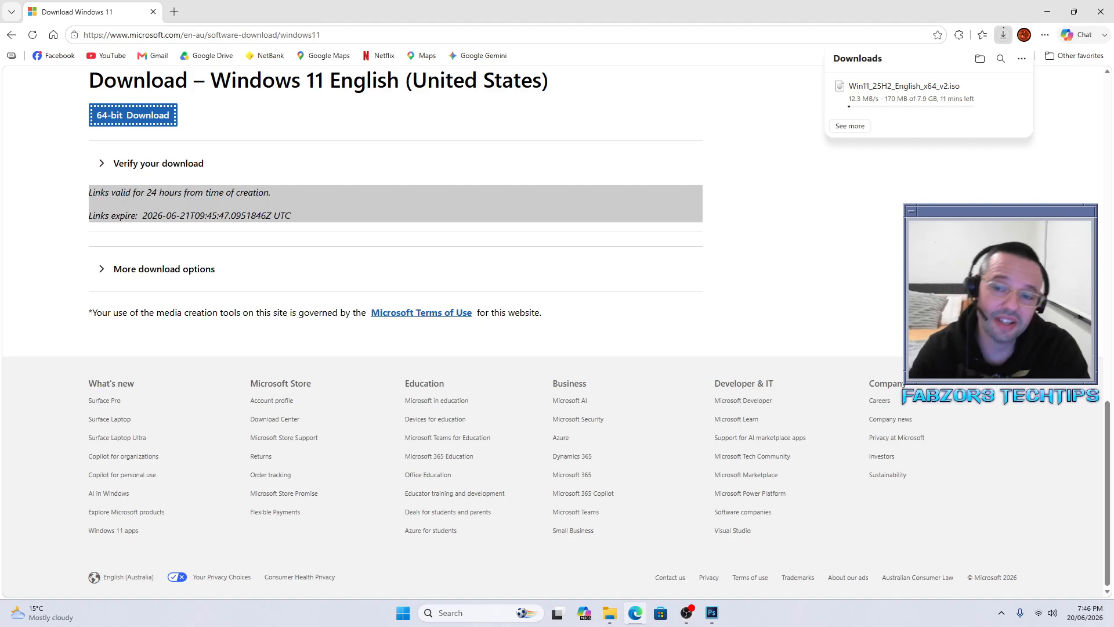
mouse_move(876, 83)
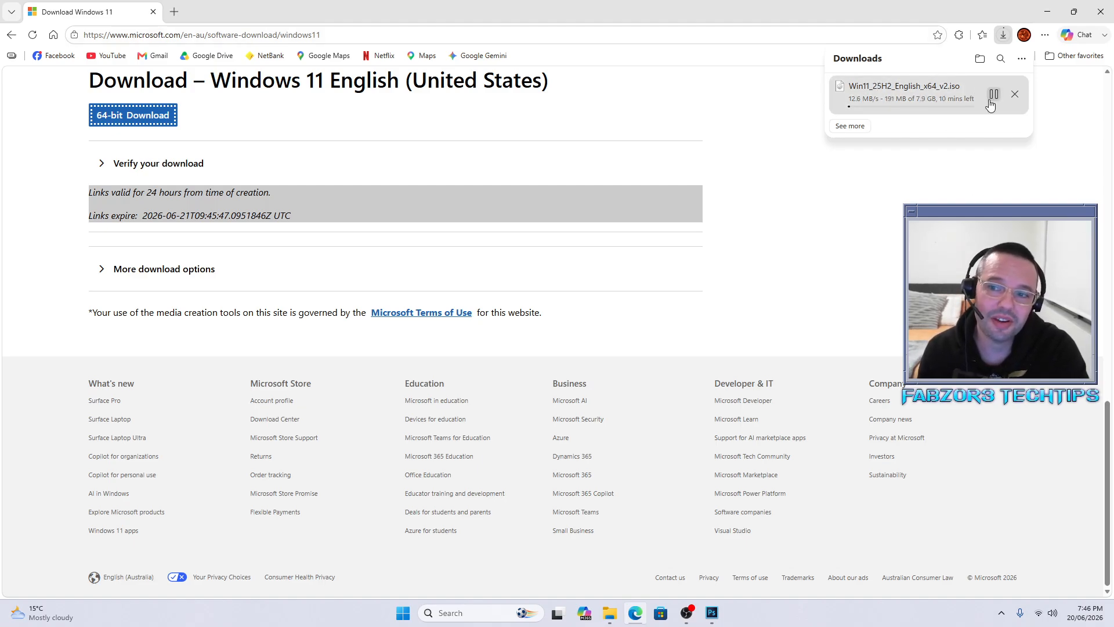
click(1047, 11)
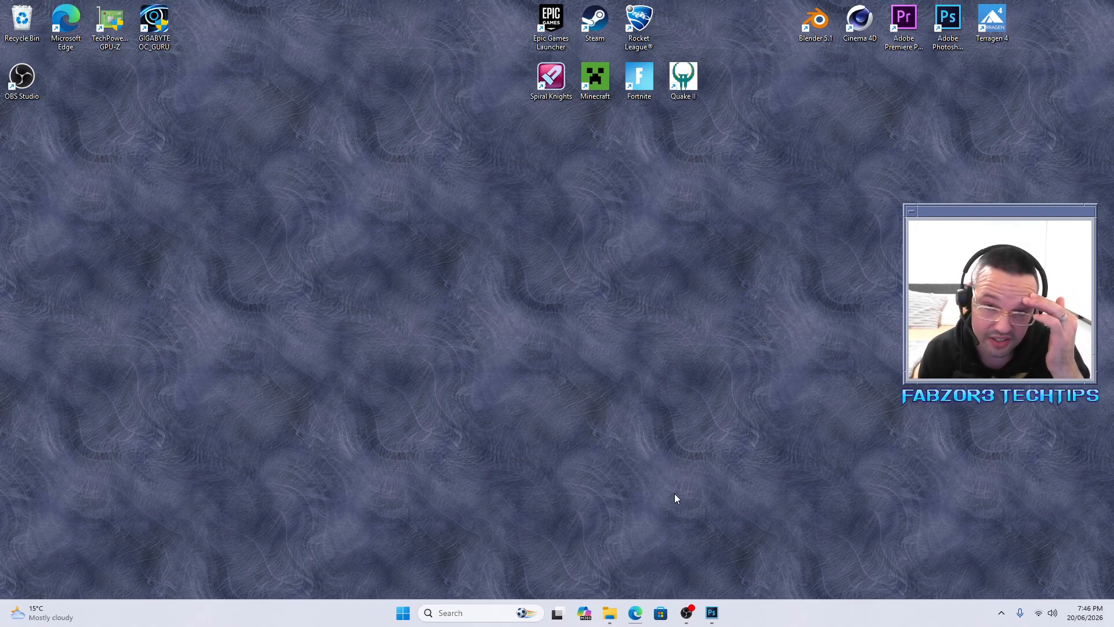
click(637, 614)
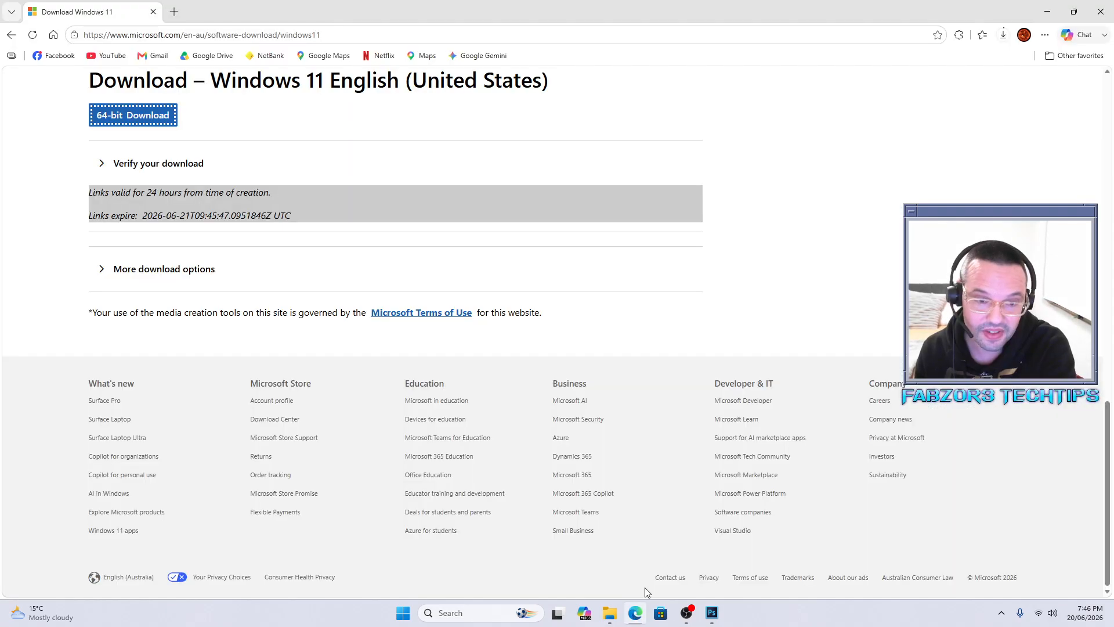
Step: Search Google for 'download rufus usb' and open the rufus.ie site from the results
click(343, 34)
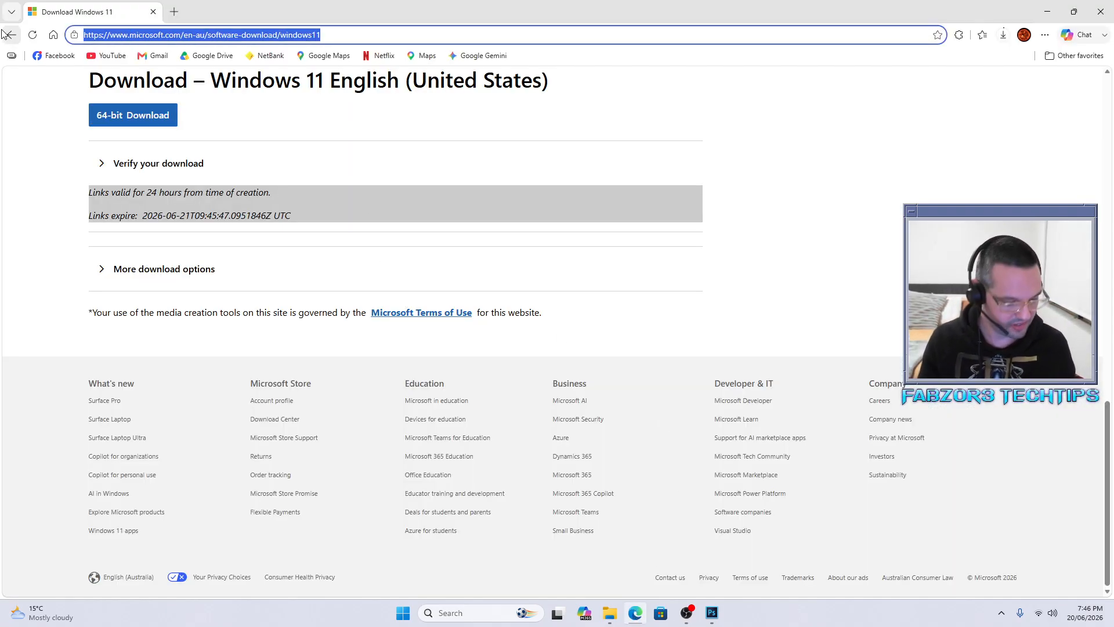
text(download )
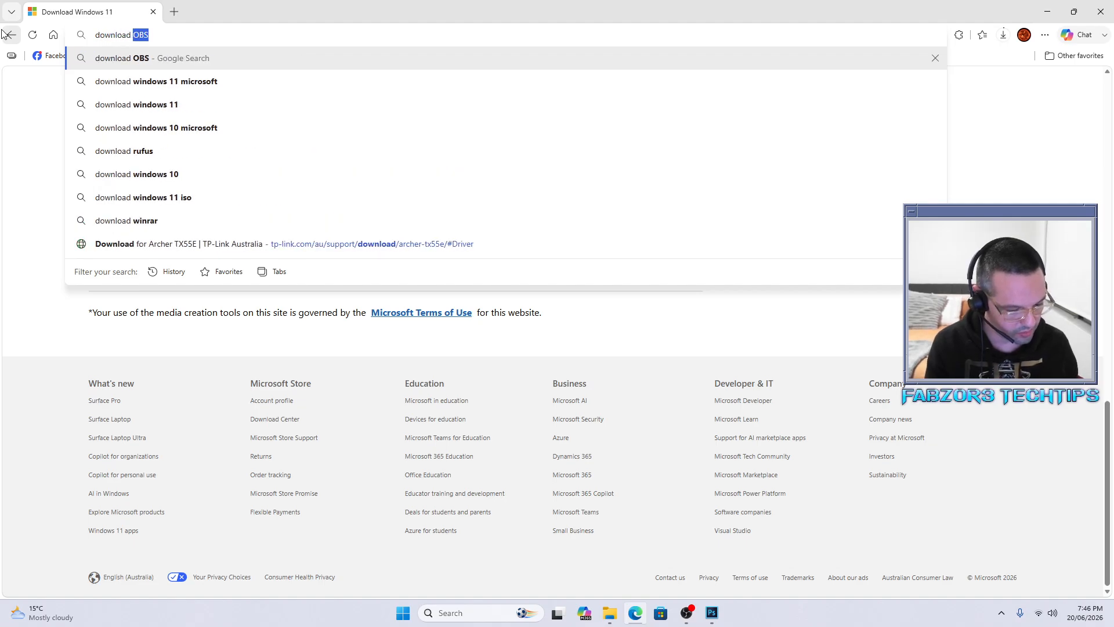
text(rufus usb)
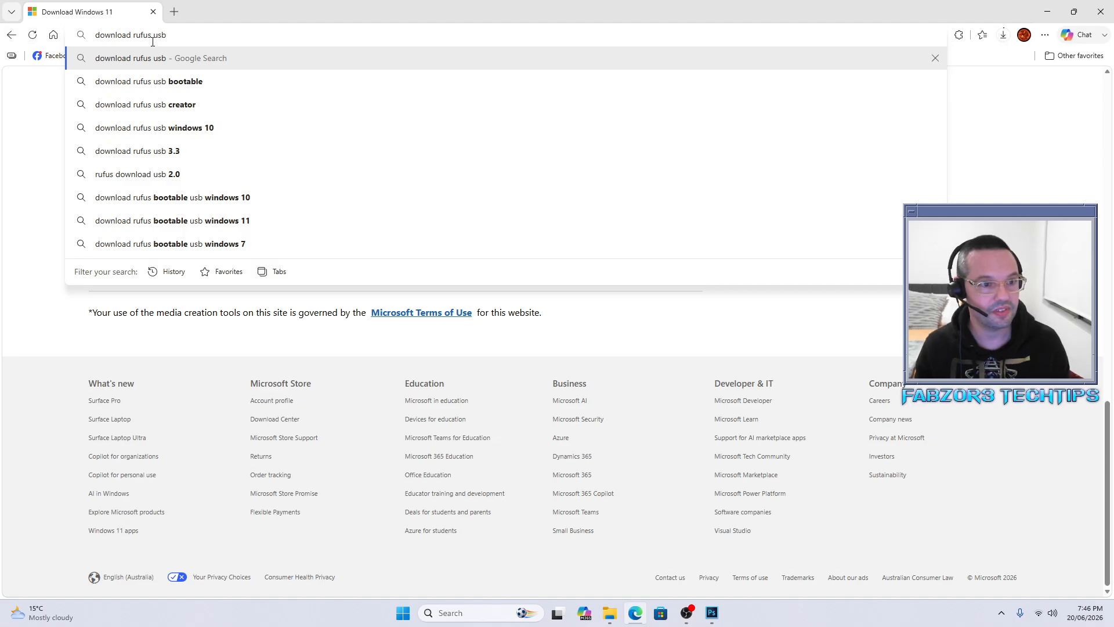
drag(167, 34, 204, 35)
key(Return)
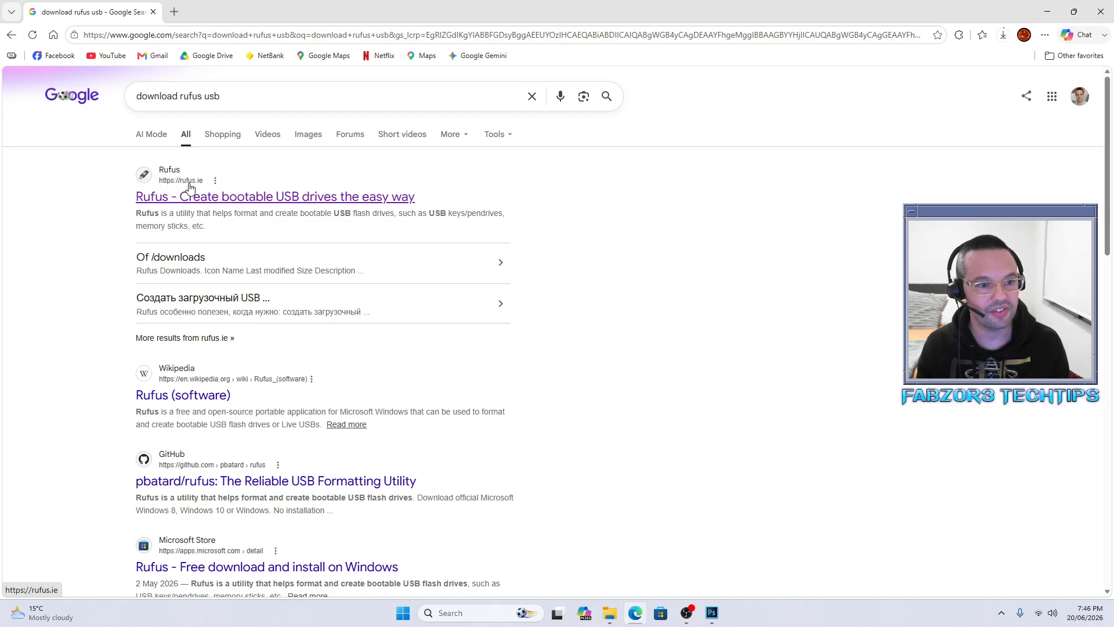
click(232, 198)
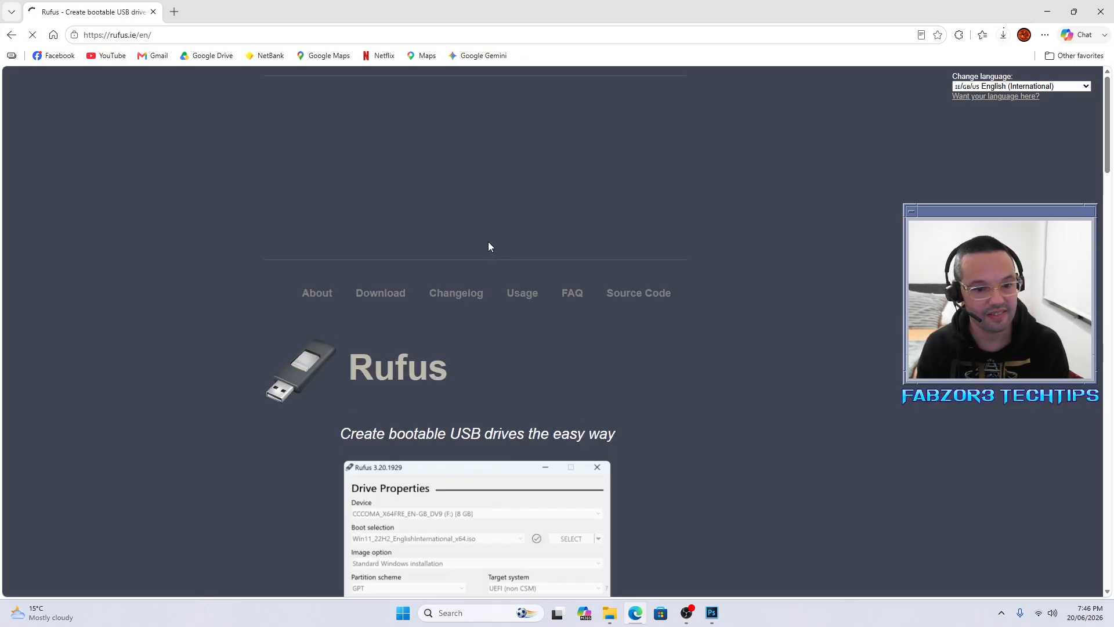
Step: Scroll the Rufus site down to the Latest releases table listing rufus-4.14.exe
scroll(732, 387, down, 3)
scroll(731, 386, down, 1)
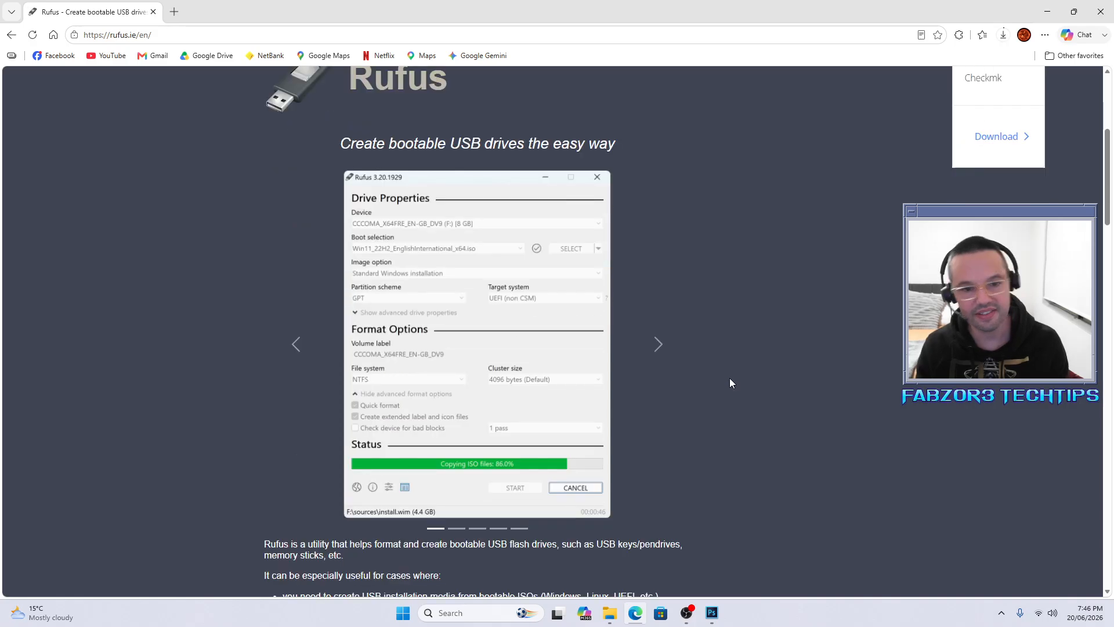
scroll(714, 377, down, 3)
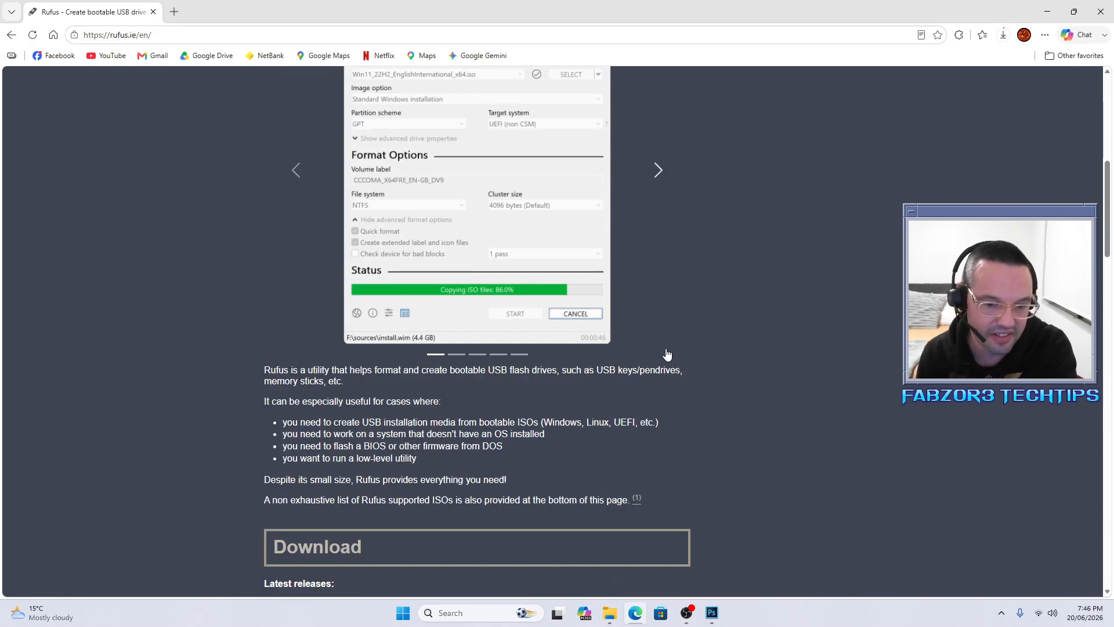
scroll(666, 351, up, 2)
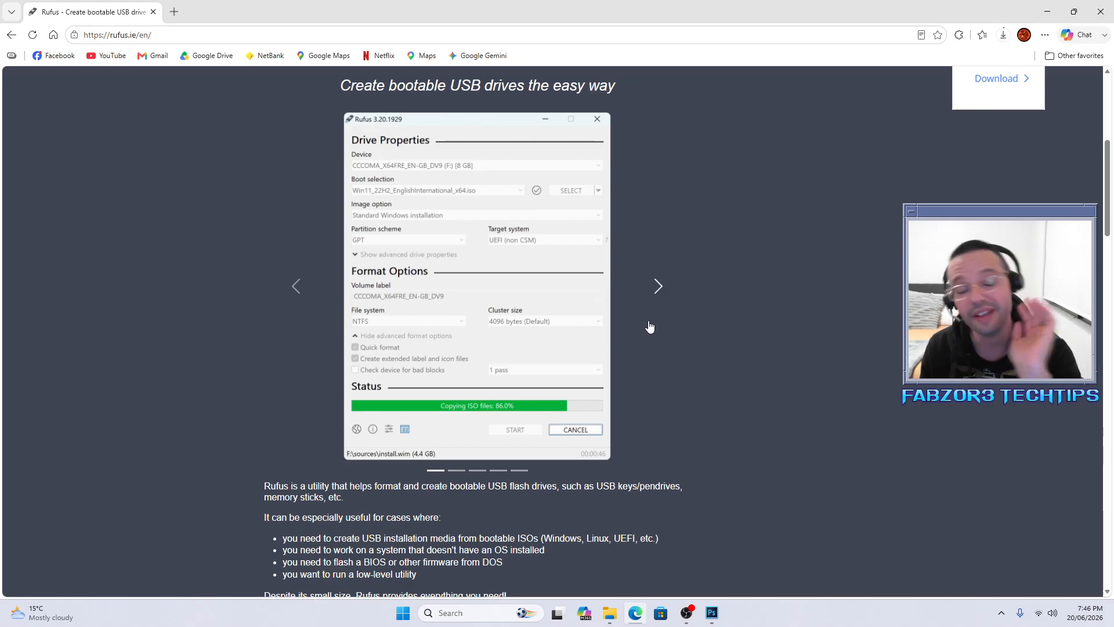
scroll(670, 341, down, 7)
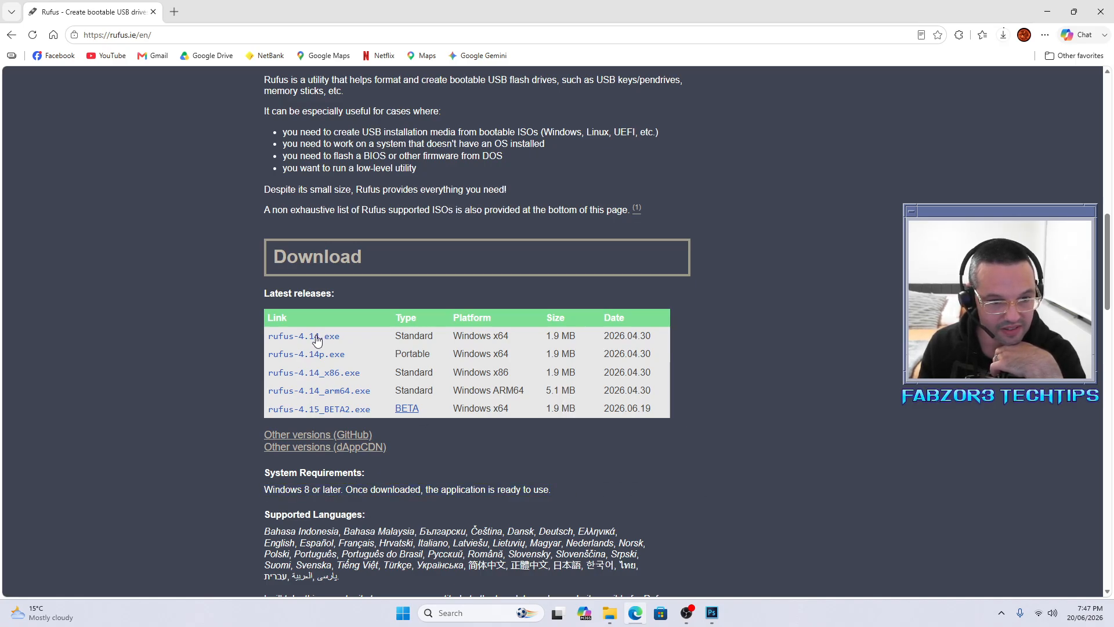
Step: Download rufus-4.14.exe and launch it from Edge's Downloads panel
click(316, 338)
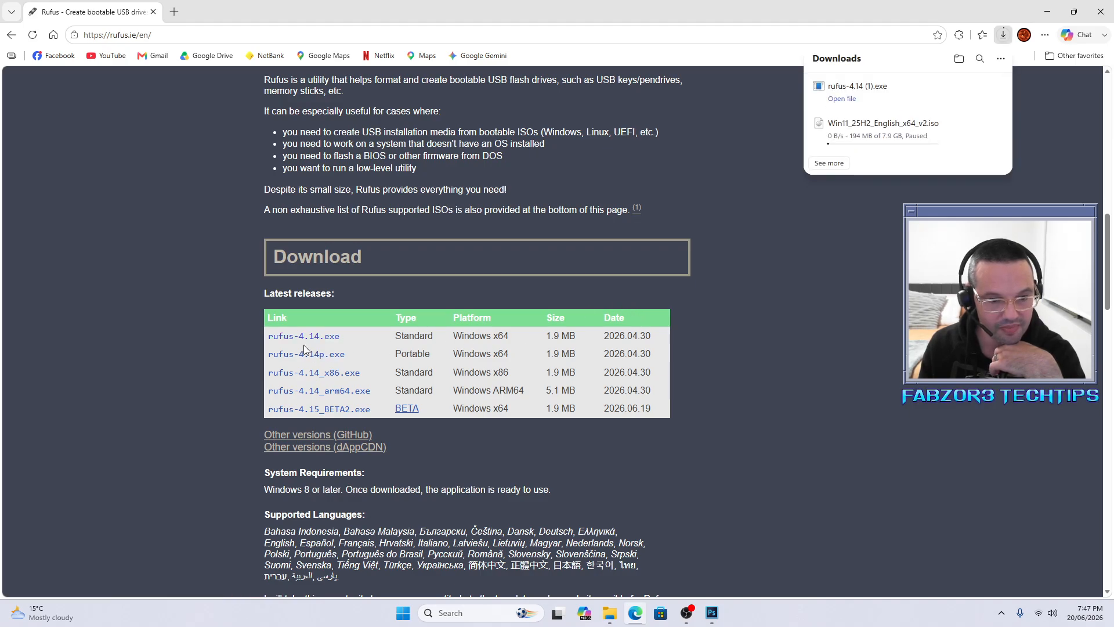
click(836, 100)
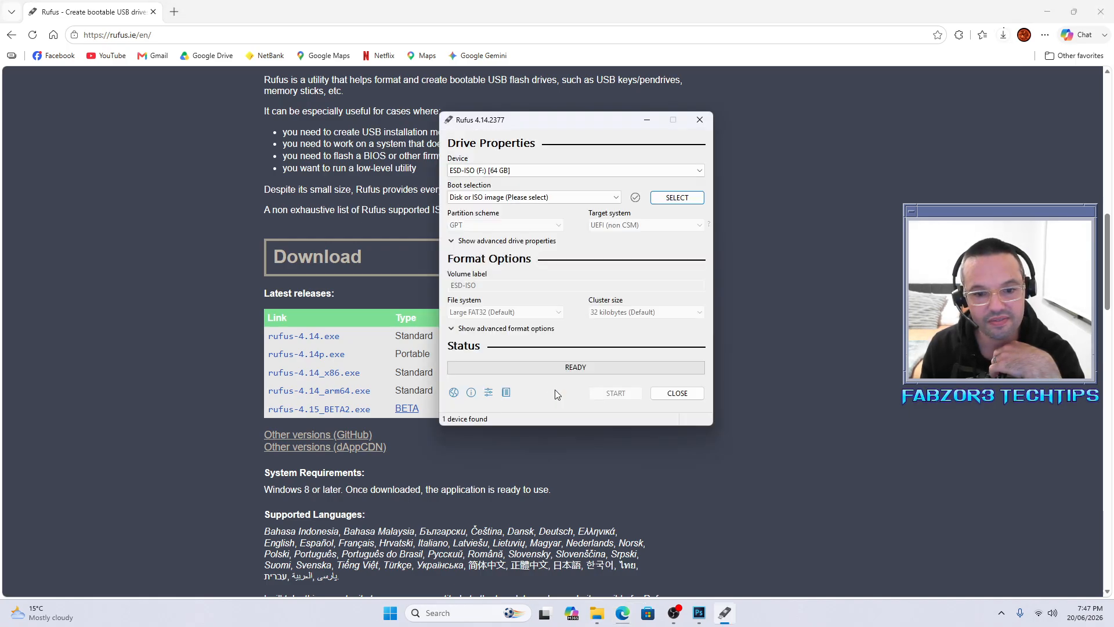
Step: Load Windows11-x64-19-05-2025.iso from the 4TB-USB (G:) ISO folder as the Rufus boot image
drag(534, 119, 492, 141)
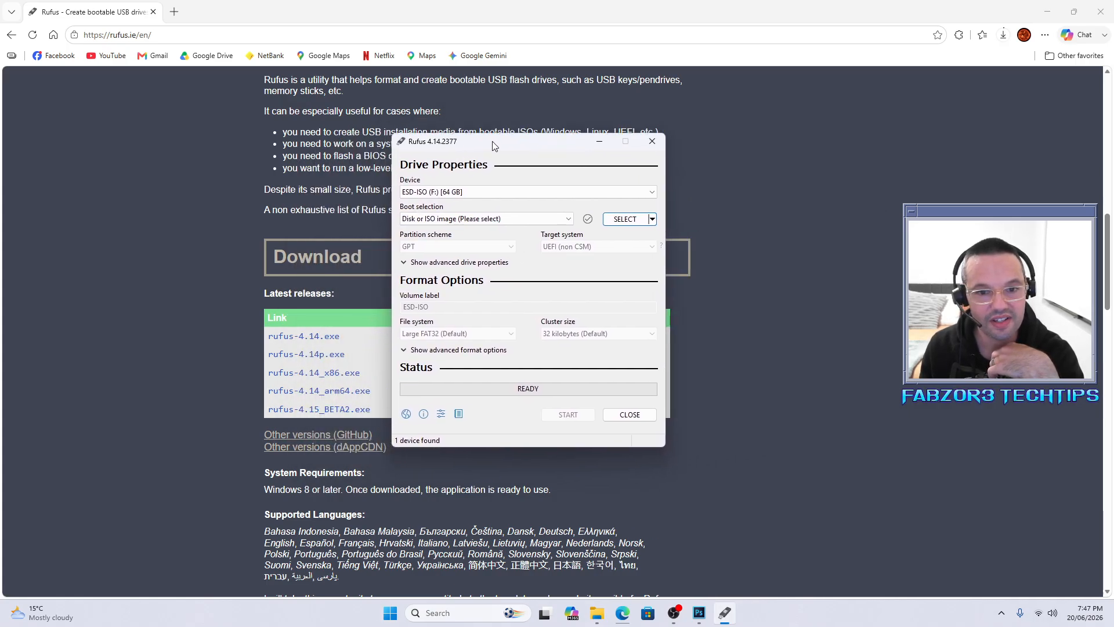
click(621, 223)
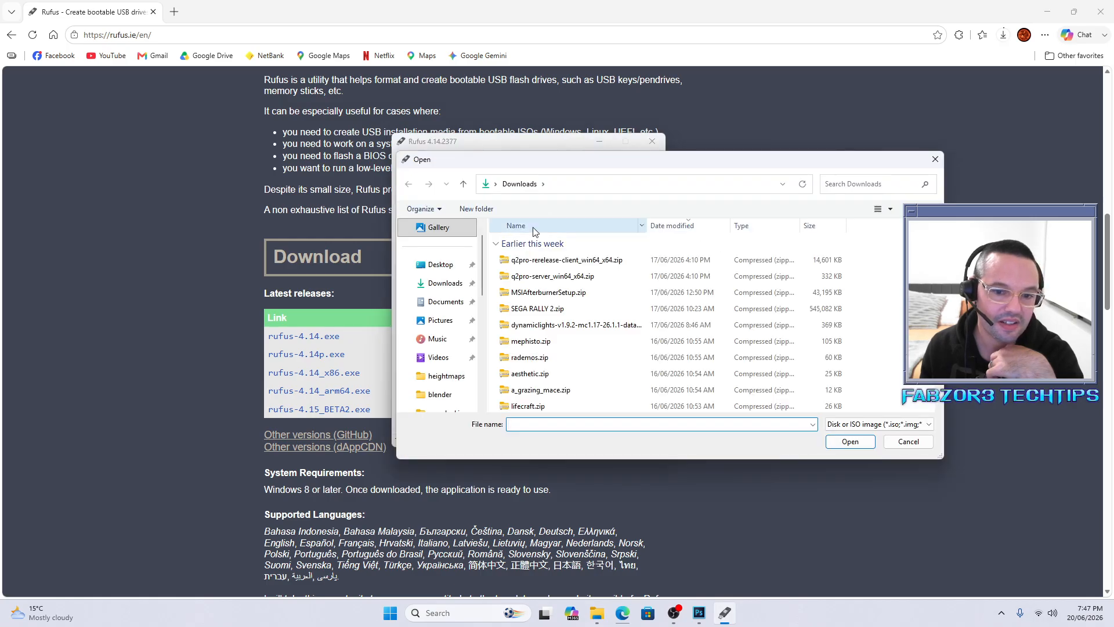
scroll(449, 344, down, 5)
click(441, 283)
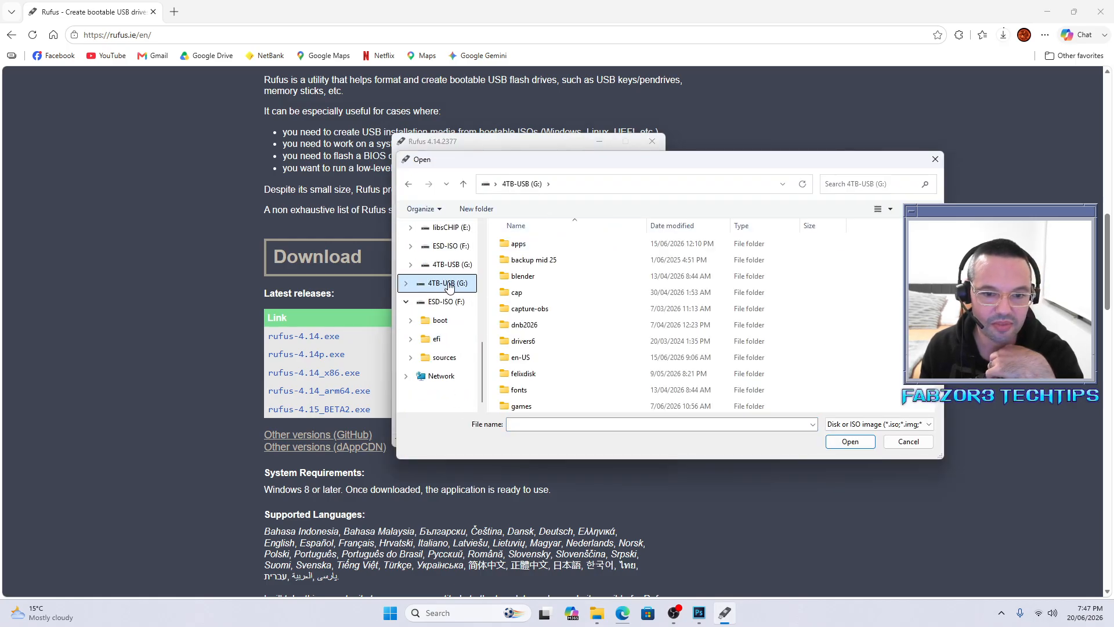
scroll(582, 352, down, 3)
double_click(582, 355)
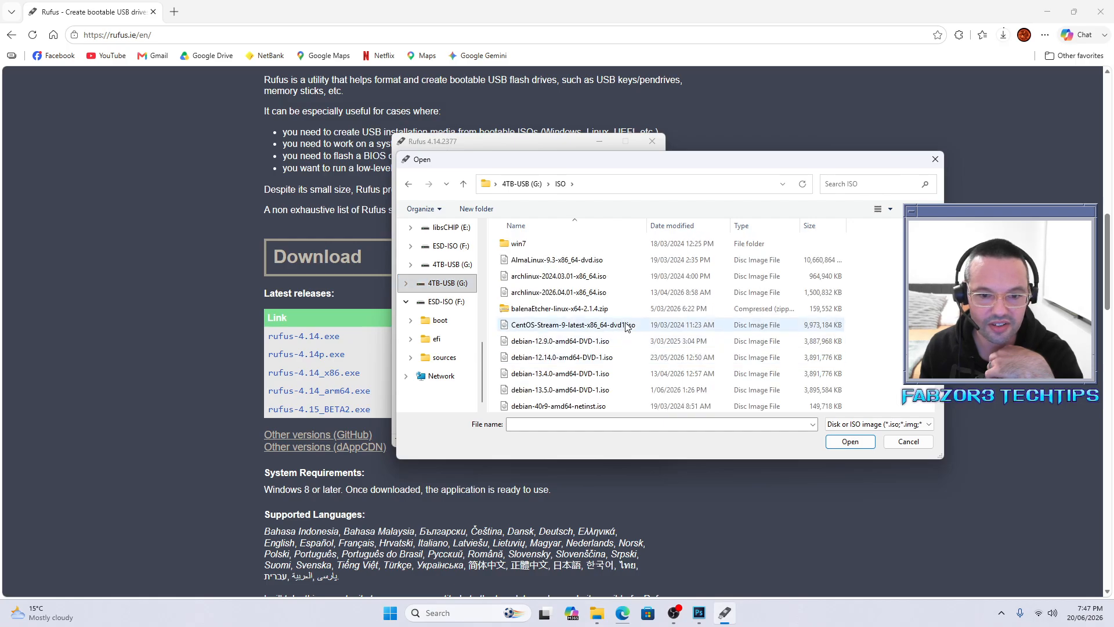
scroll(623, 323, down, 1)
scroll(623, 323, down, 1)
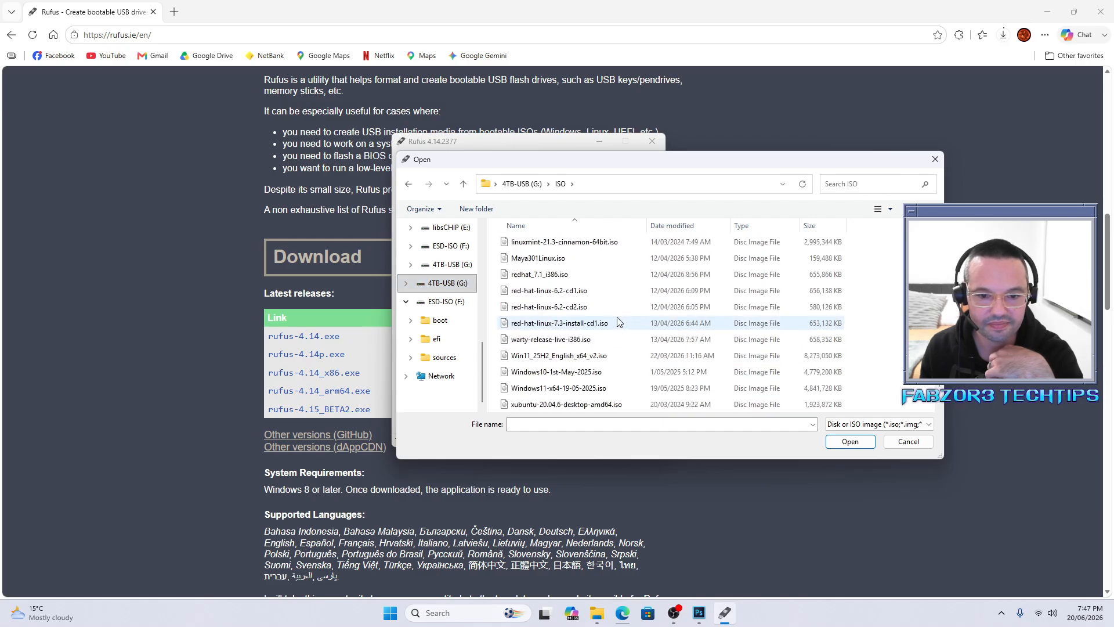
click(617, 387)
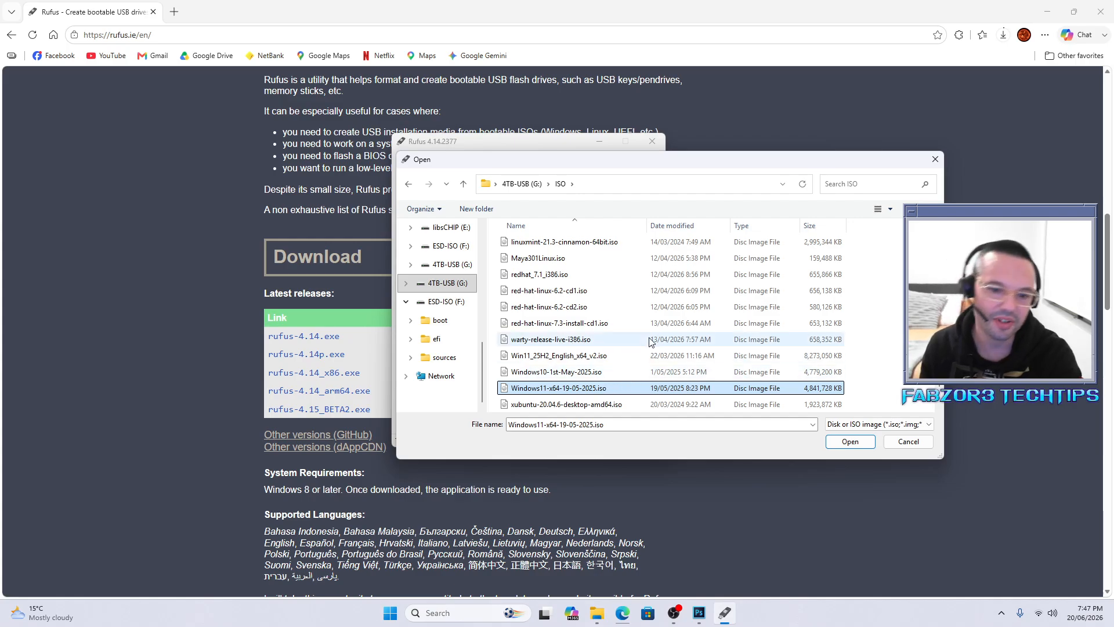
double_click(583, 387)
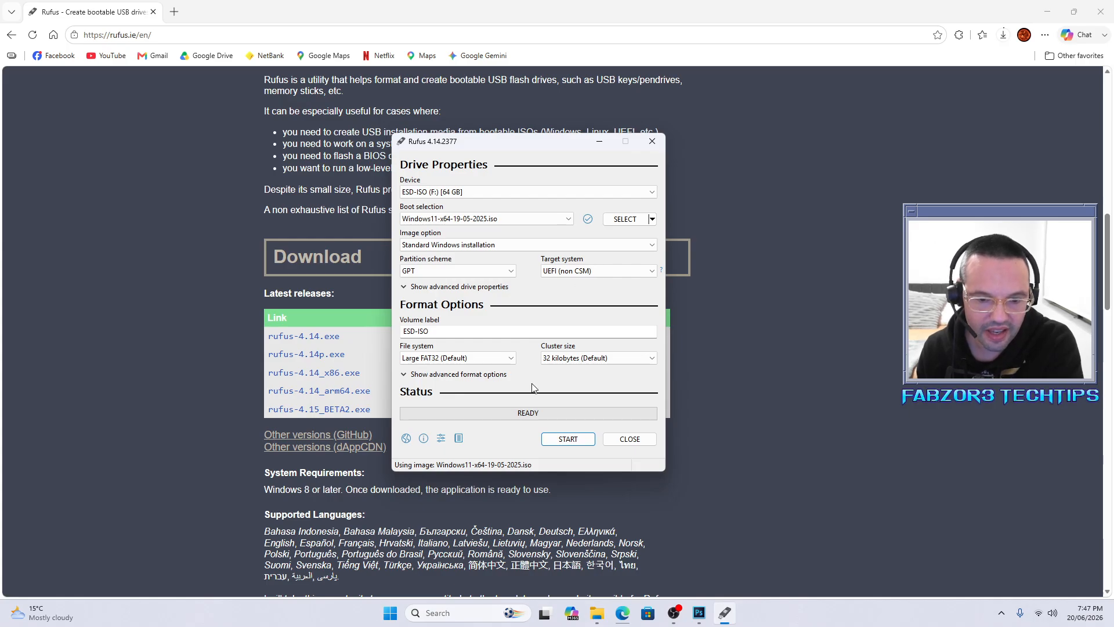
Step: Keep ESD-ISO (F:) 64 GB as the only target device and start the write
drag(519, 148, 553, 137)
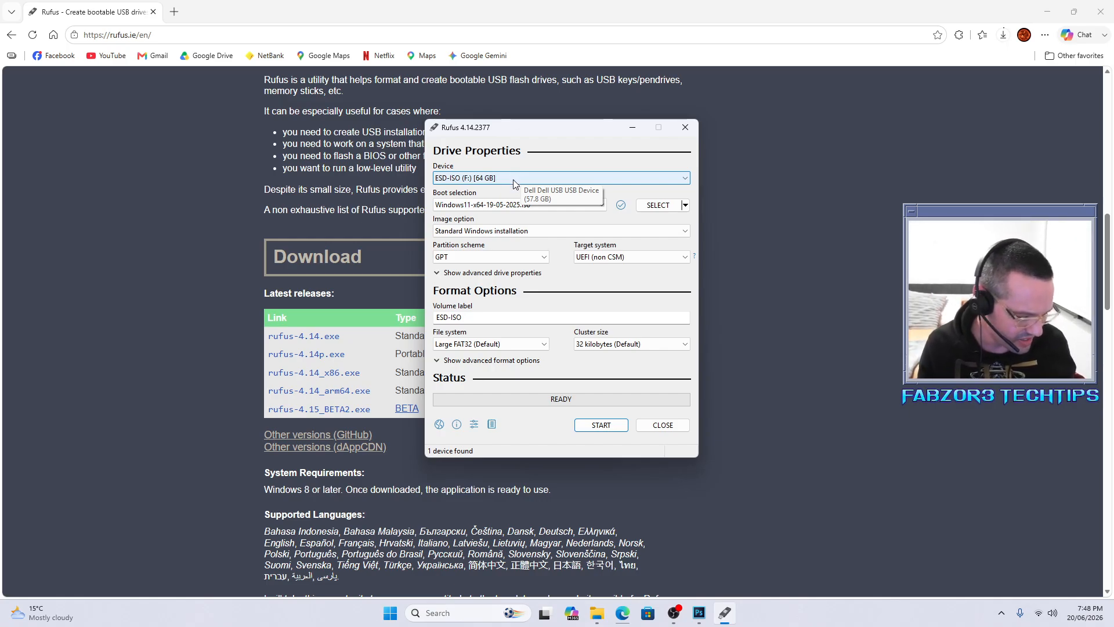
key(alt+f)
click(528, 177)
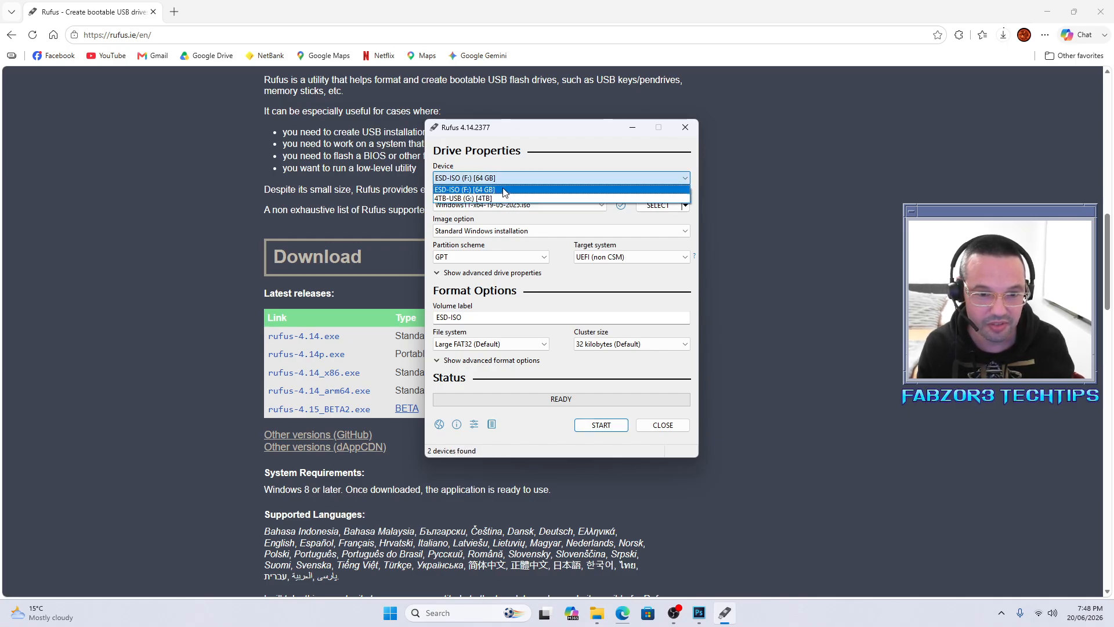
click(509, 180)
key(alt+f)
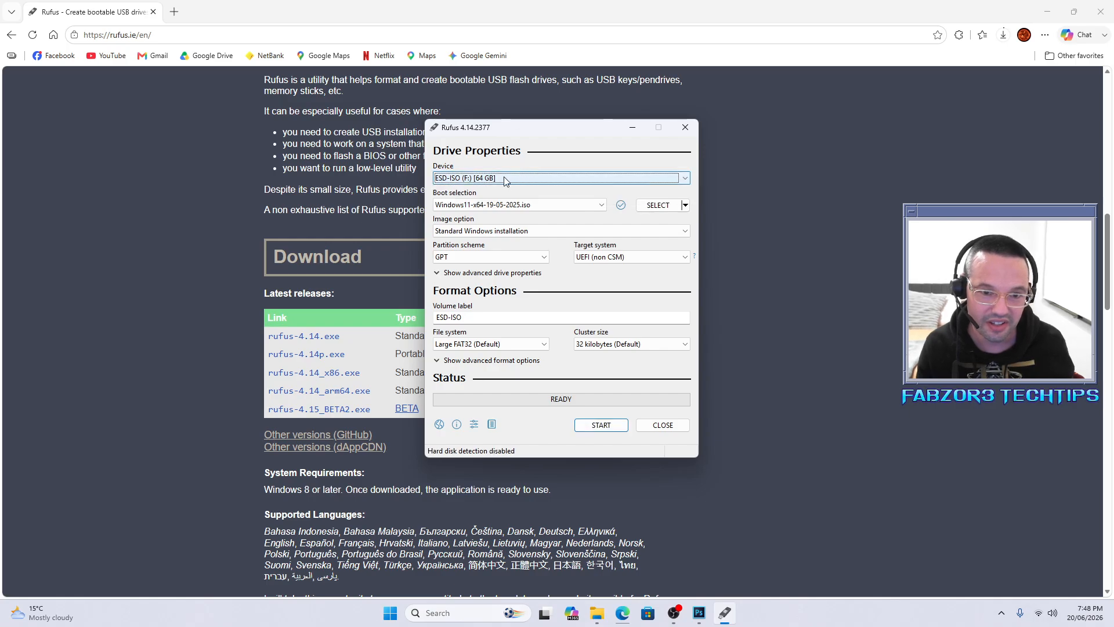
click(502, 176)
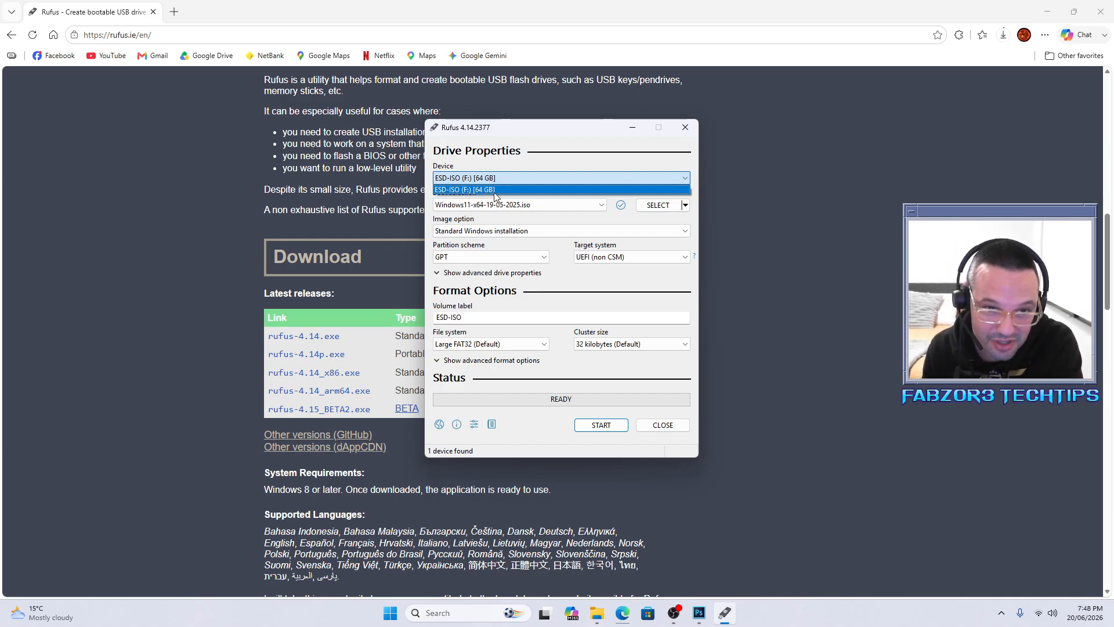
click(497, 186)
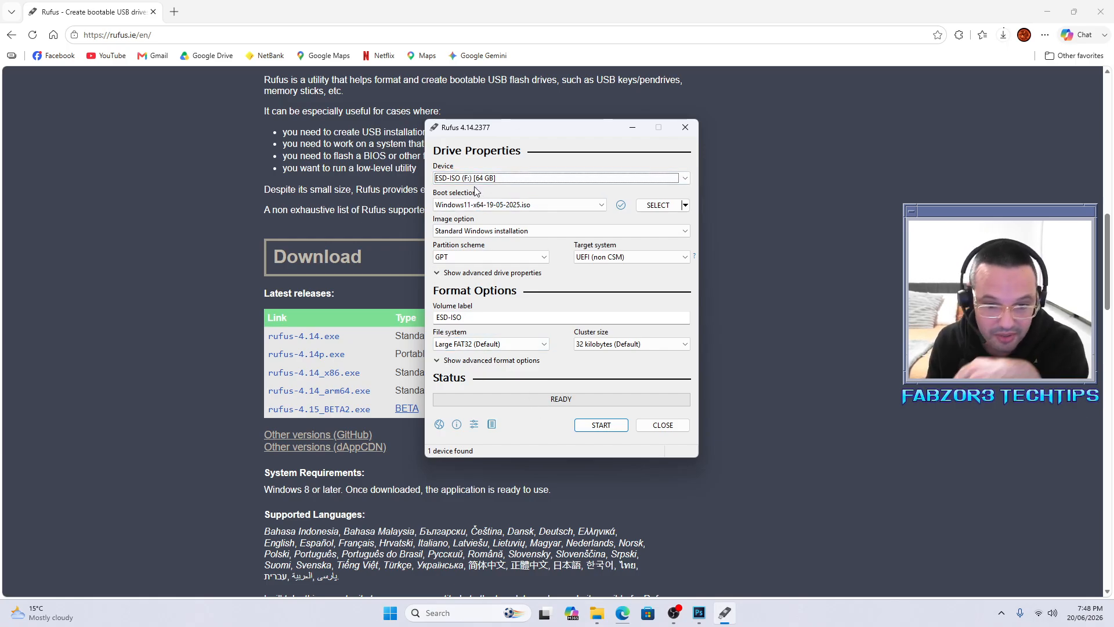
click(613, 428)
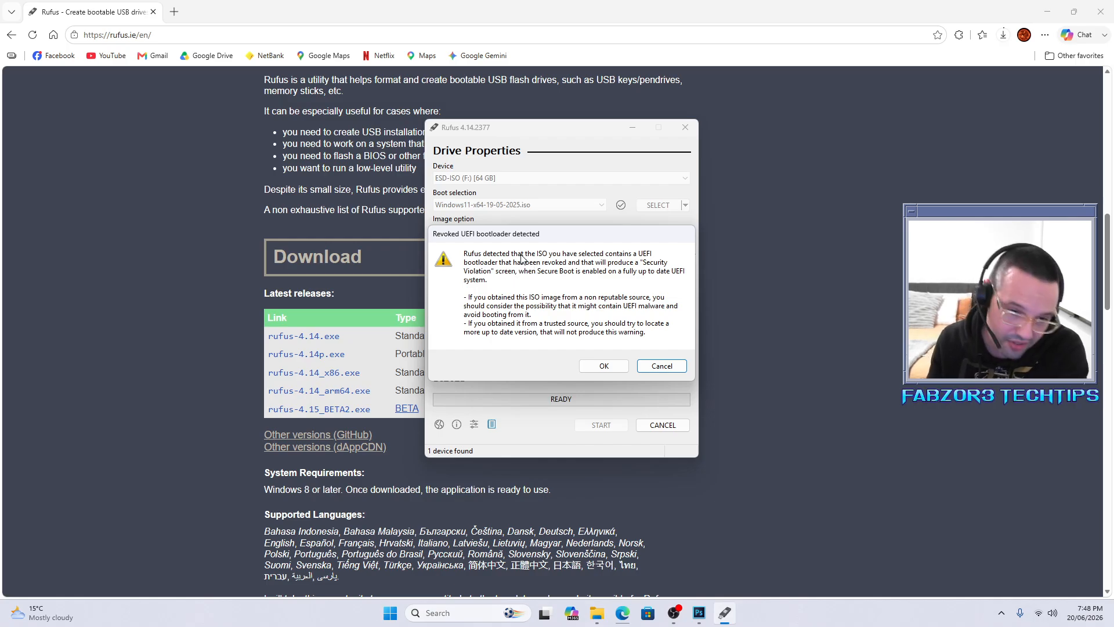
Step: Accept the revoked bootloader warning and replace the default 'user' local account name with a custom username
click(612, 366)
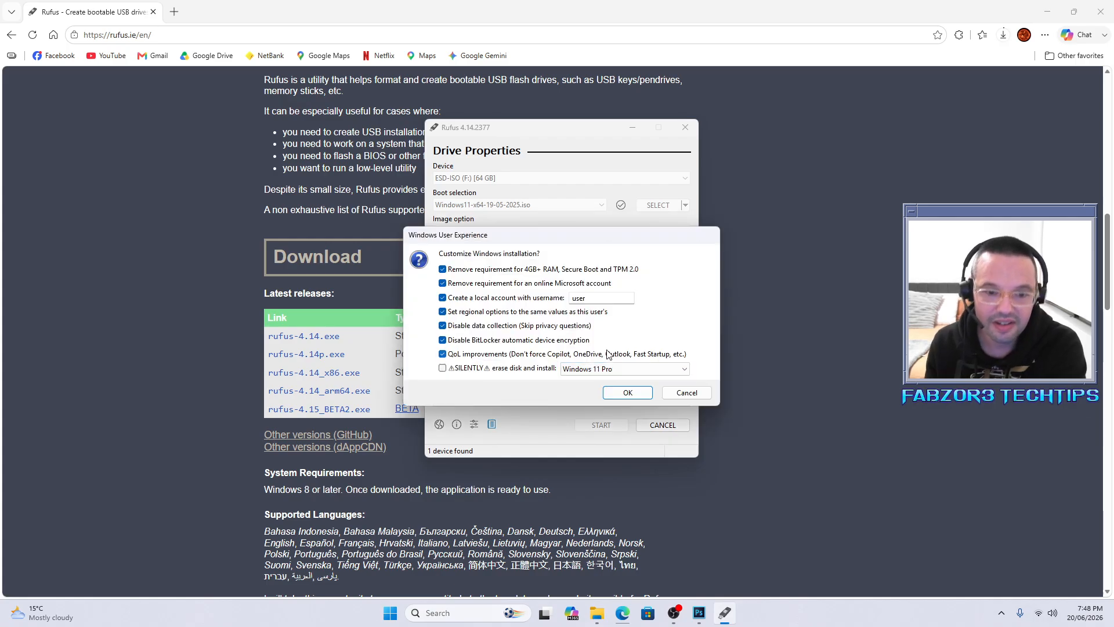
drag(518, 241, 501, 219)
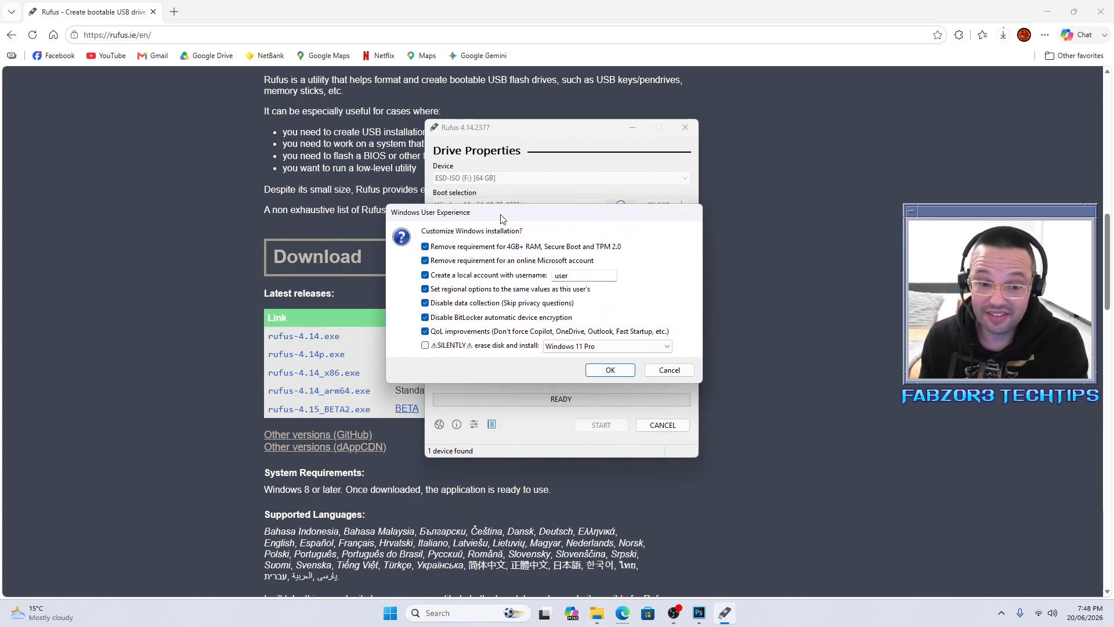
double_click(583, 275)
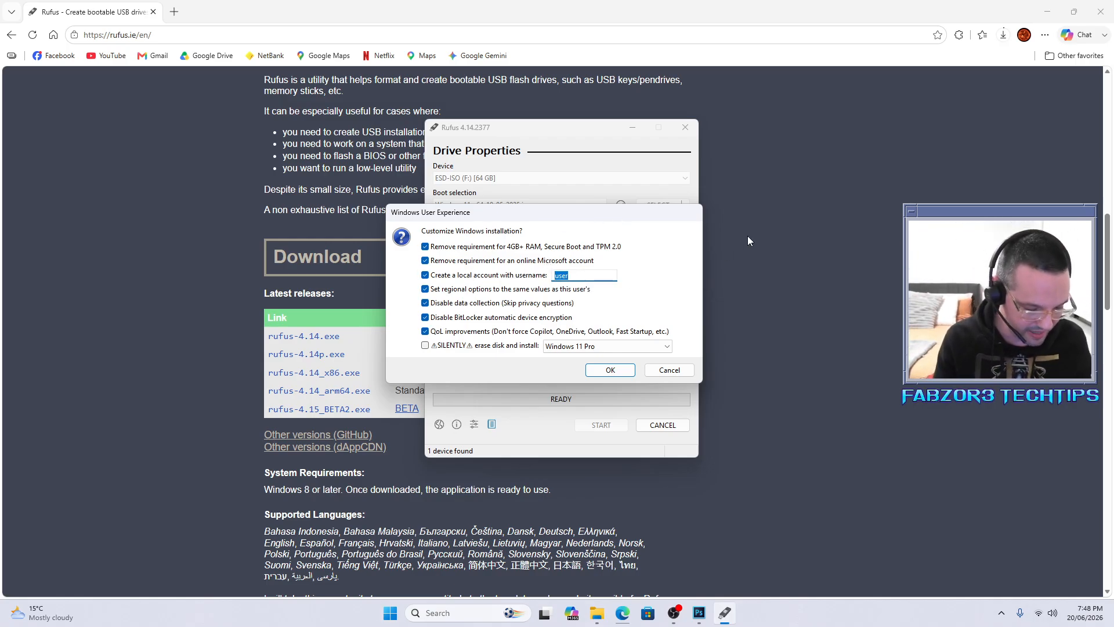
text(fabzor3)
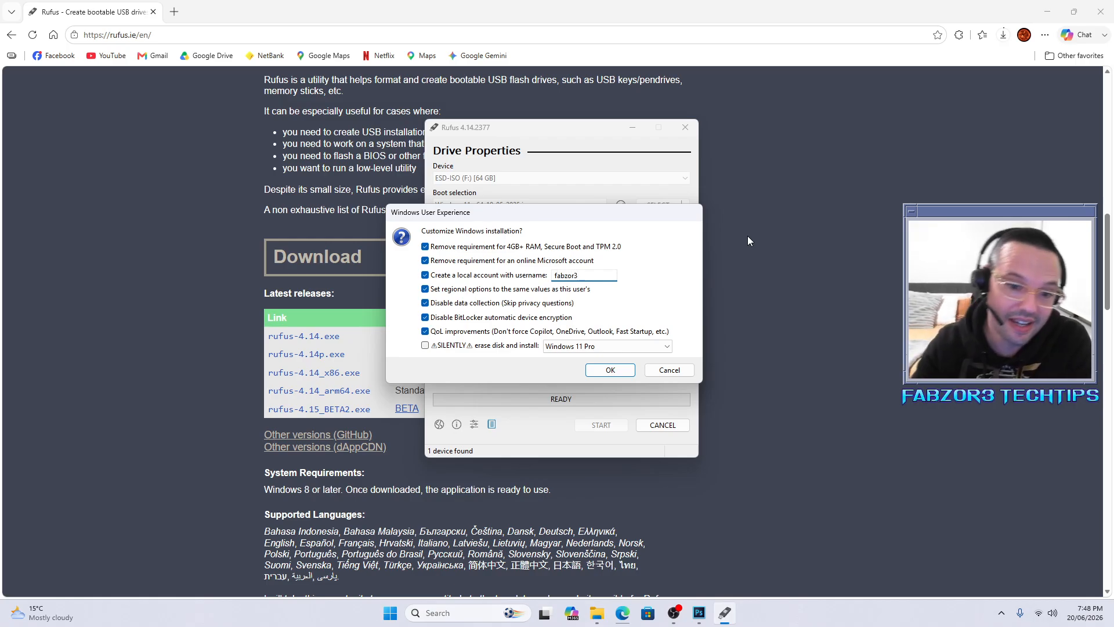
click(470, 277)
click(470, 278)
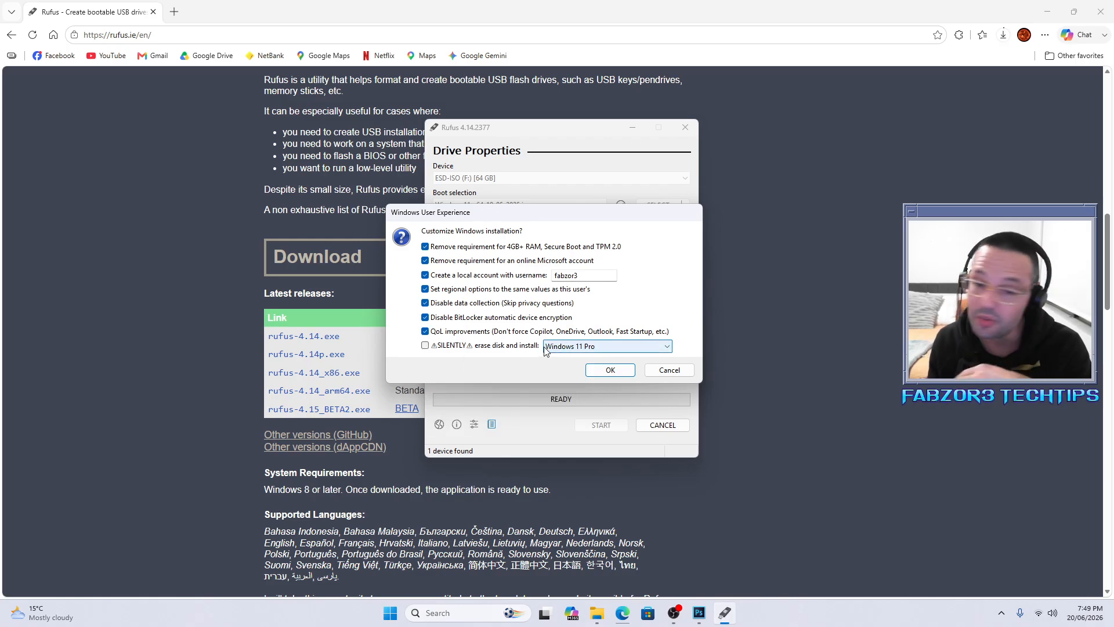
click(426, 346)
click(426, 347)
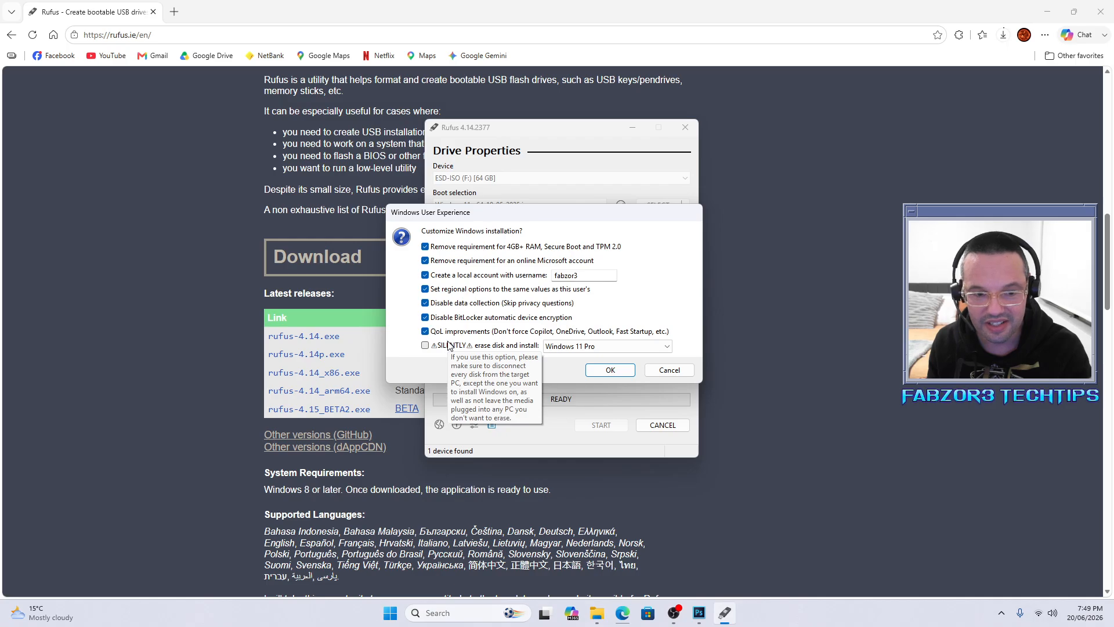
mouse_move(516, 338)
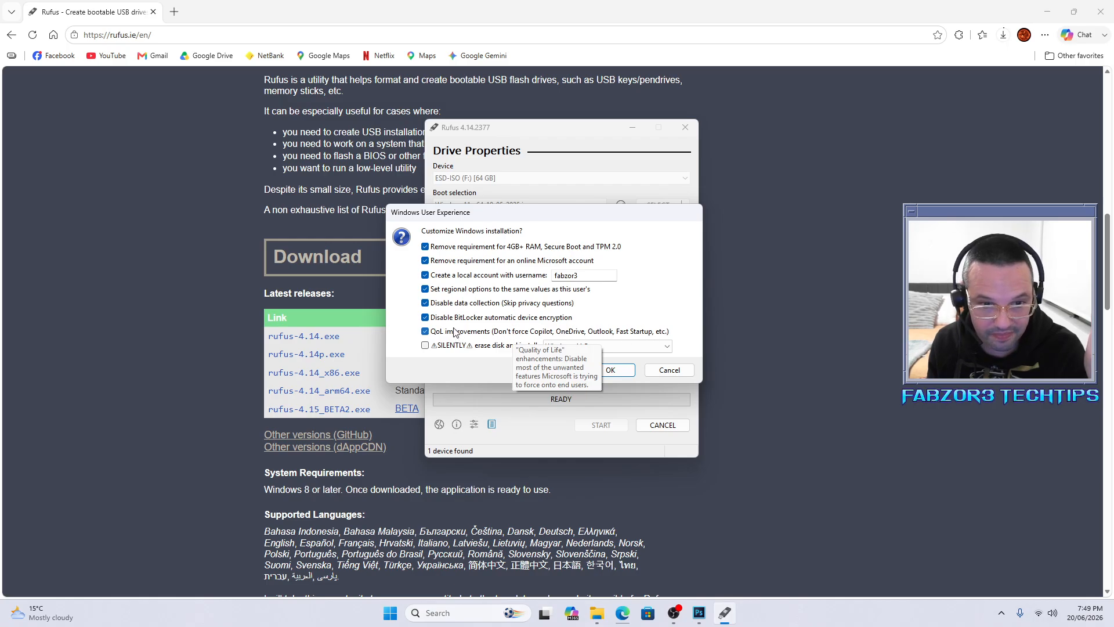
mouse_move(457, 323)
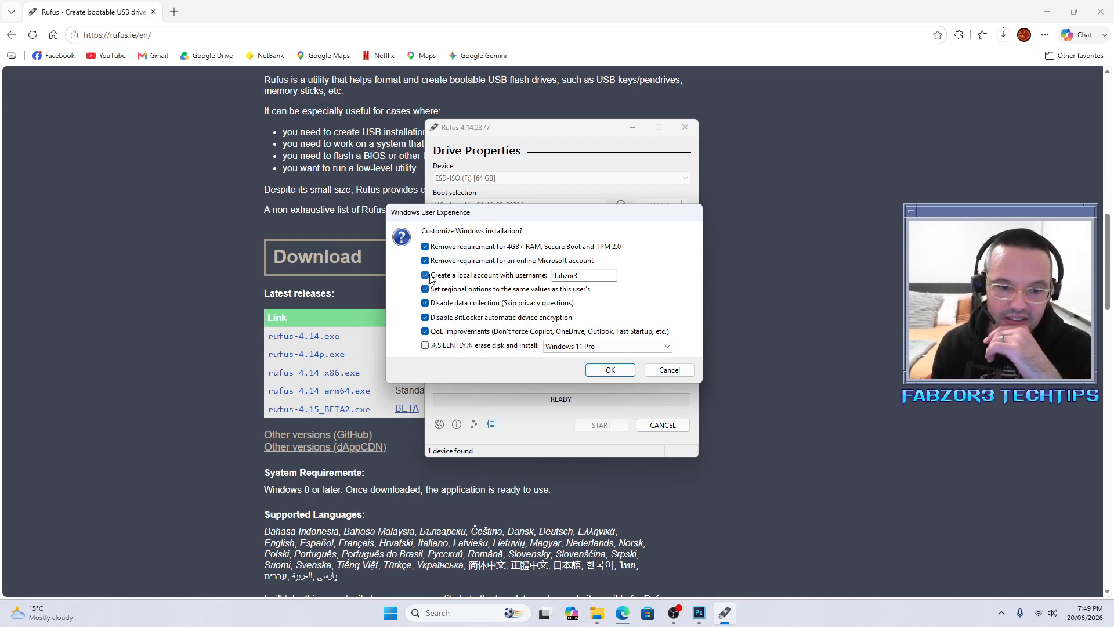
Step: Accept the Windows customizations and confirm erasing all data on the ESD-ISO drive to begin writing
click(602, 371)
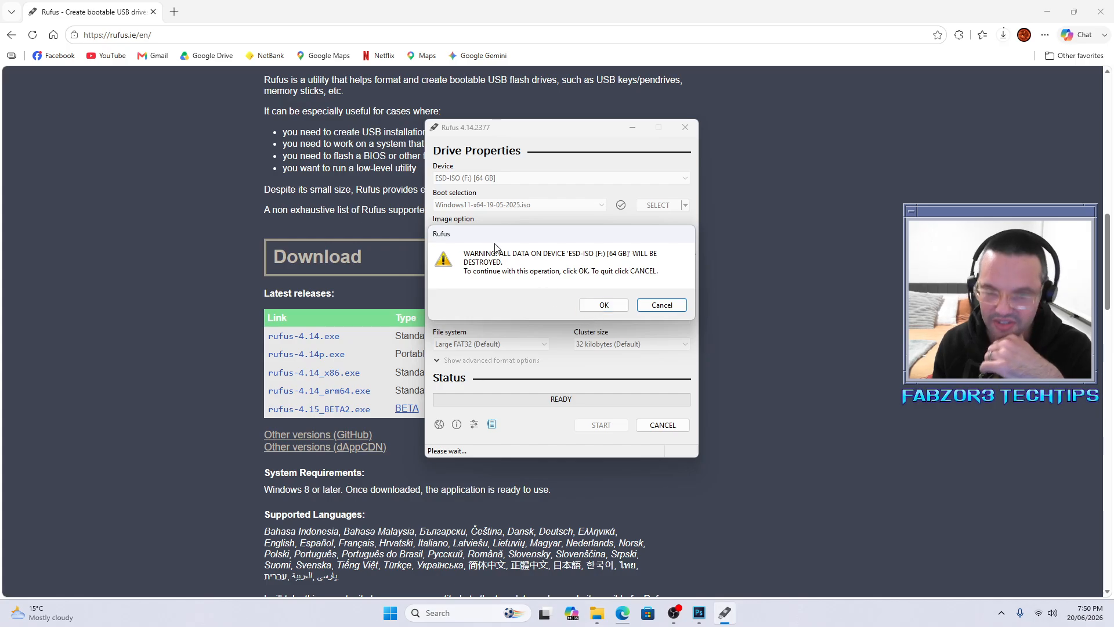
click(596, 304)
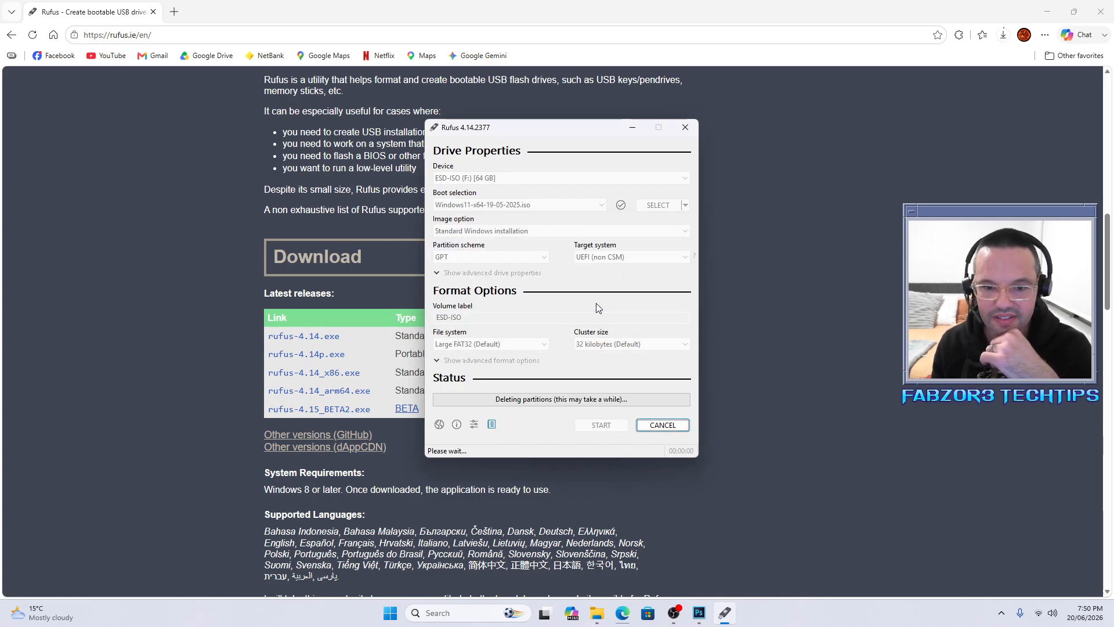